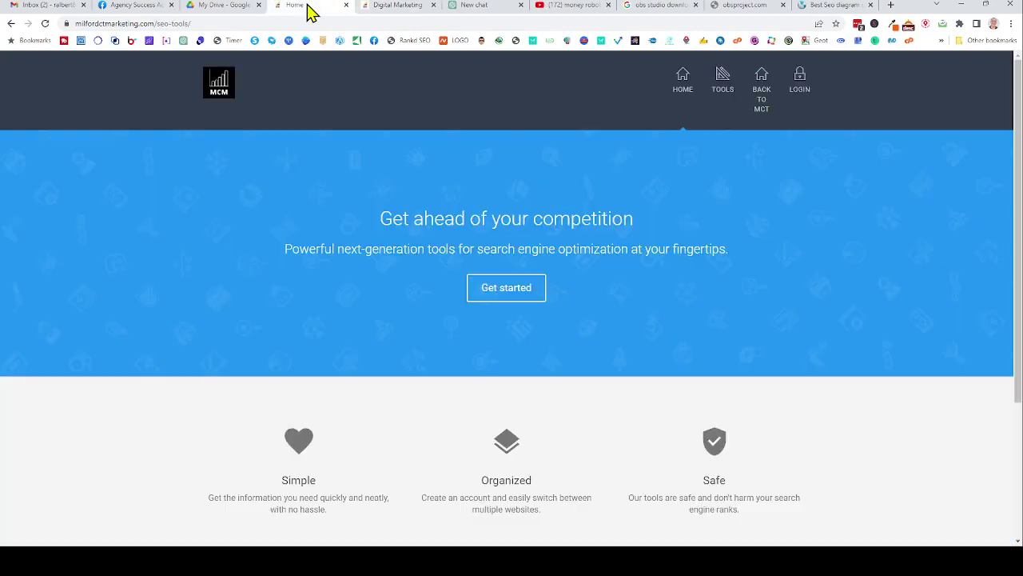
# Log in to the SEO tools site with the saved account e-mail and password, and decline storing the password again
pyautogui.click(800, 86)
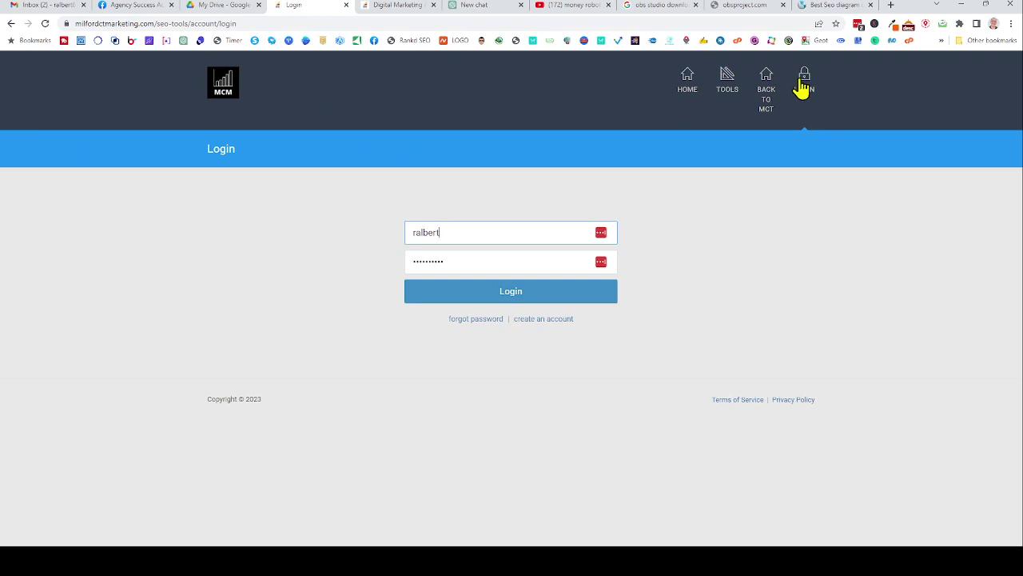
pyautogui.click(480, 231)
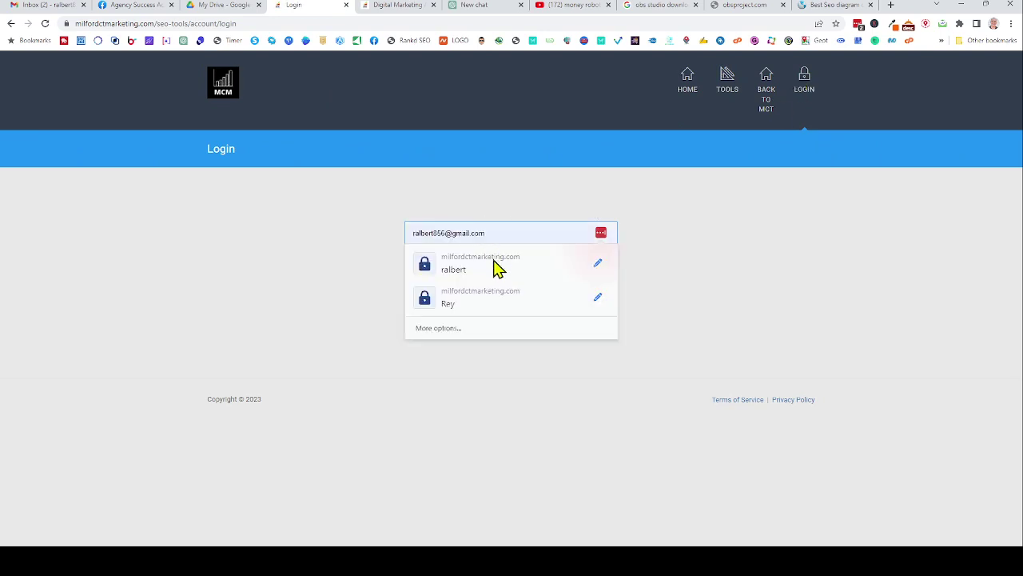
pyautogui.click(495, 265)
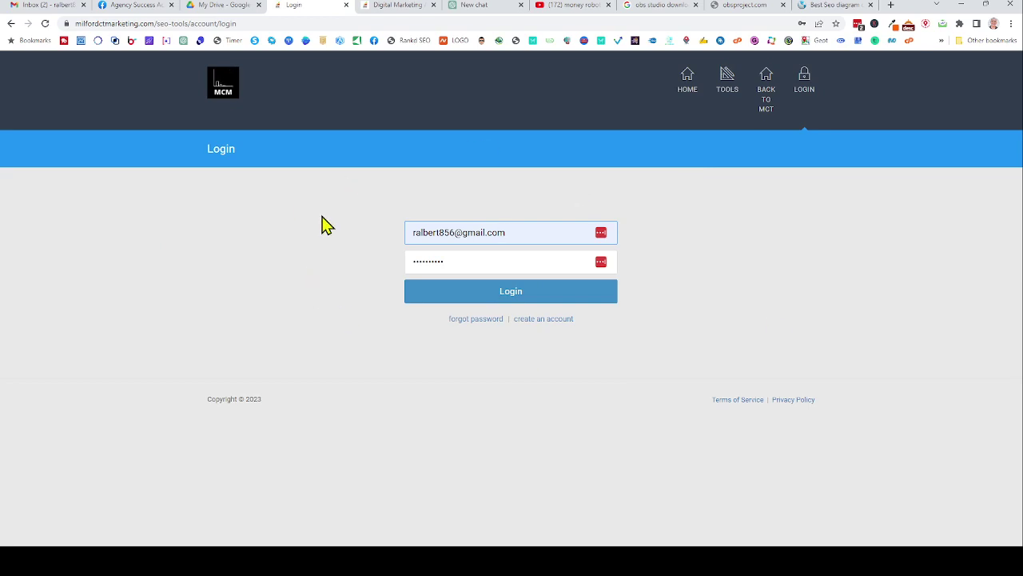
pyautogui.click(497, 298)
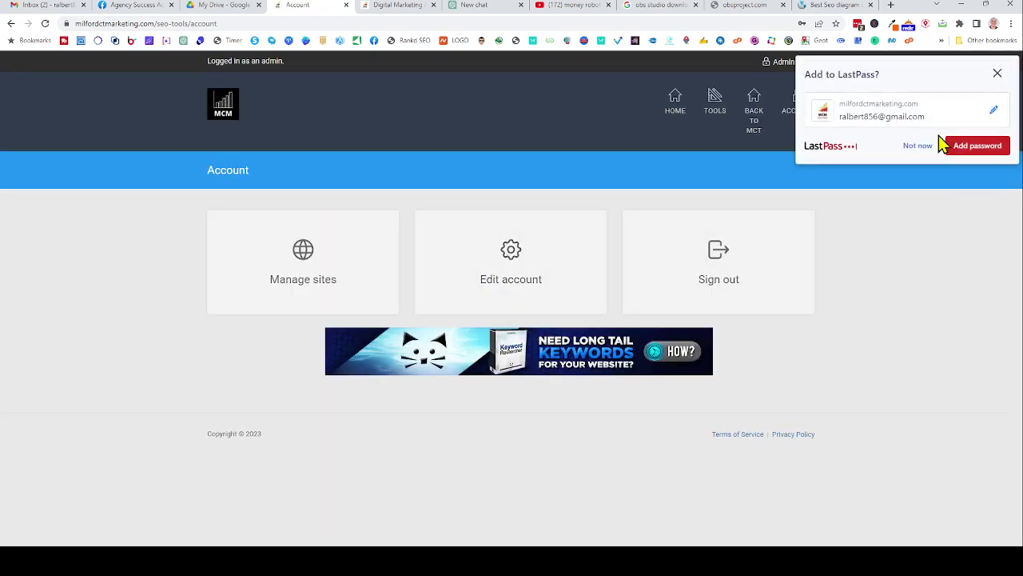
pyautogui.click(917, 147)
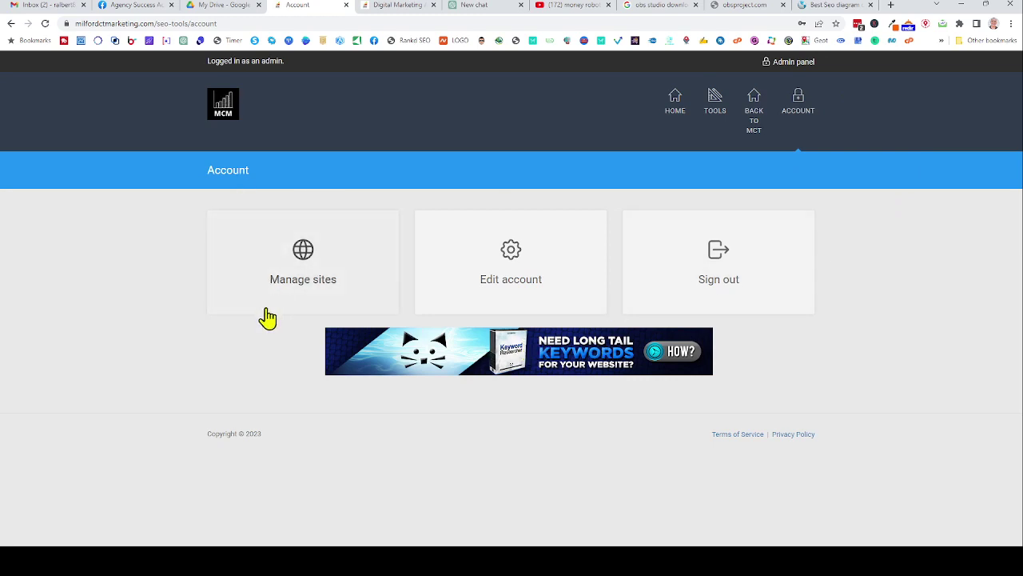
# Open the Google SERP tool from the site's tools and submit milfordctmarketing.com as the website to check
pyautogui.click(714, 106)
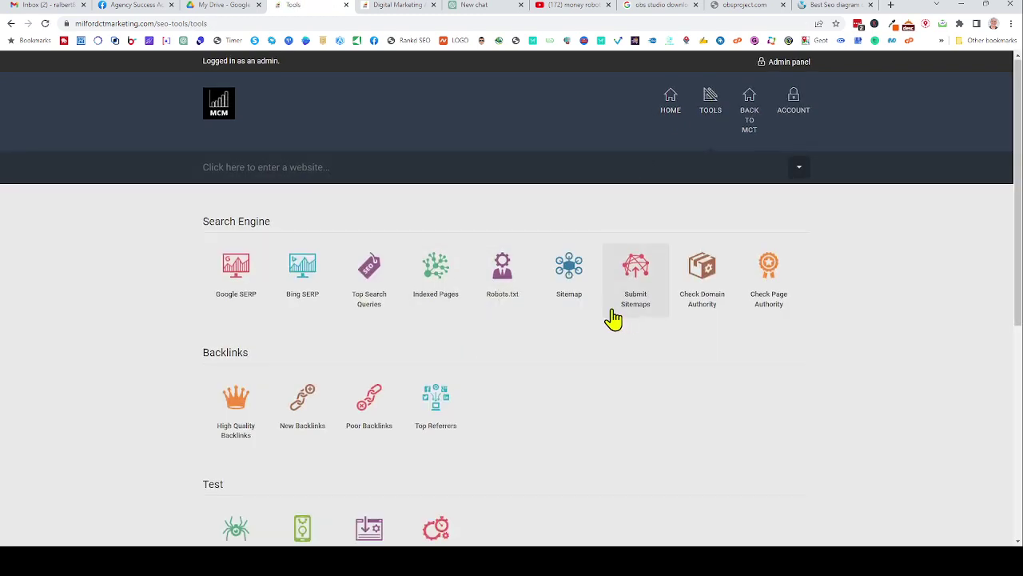
pyautogui.scroll(-2, 613, 318)
pyautogui.scroll(1, 613, 318)
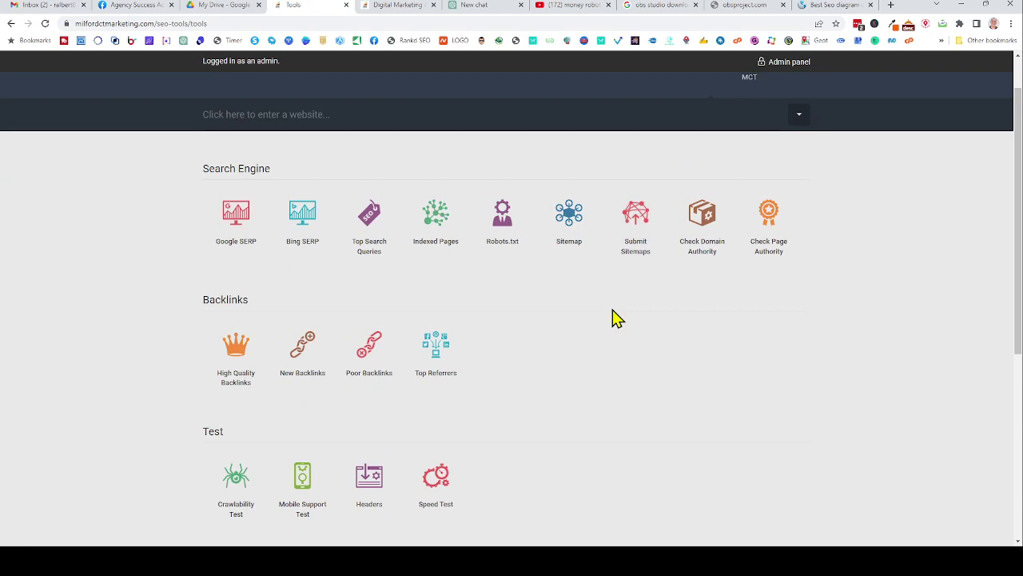
pyautogui.scroll(1, 614, 318)
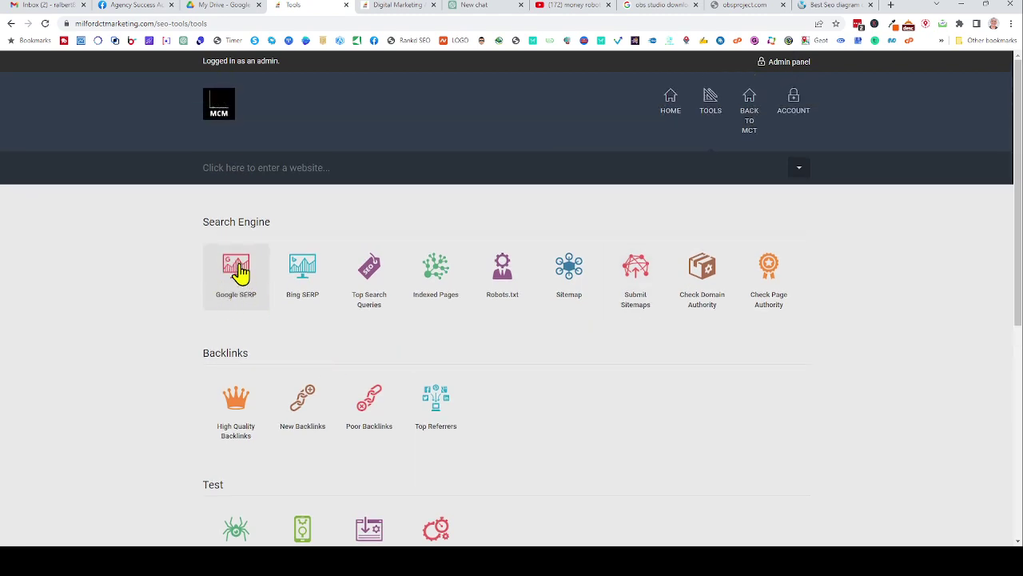
pyautogui.click(240, 271)
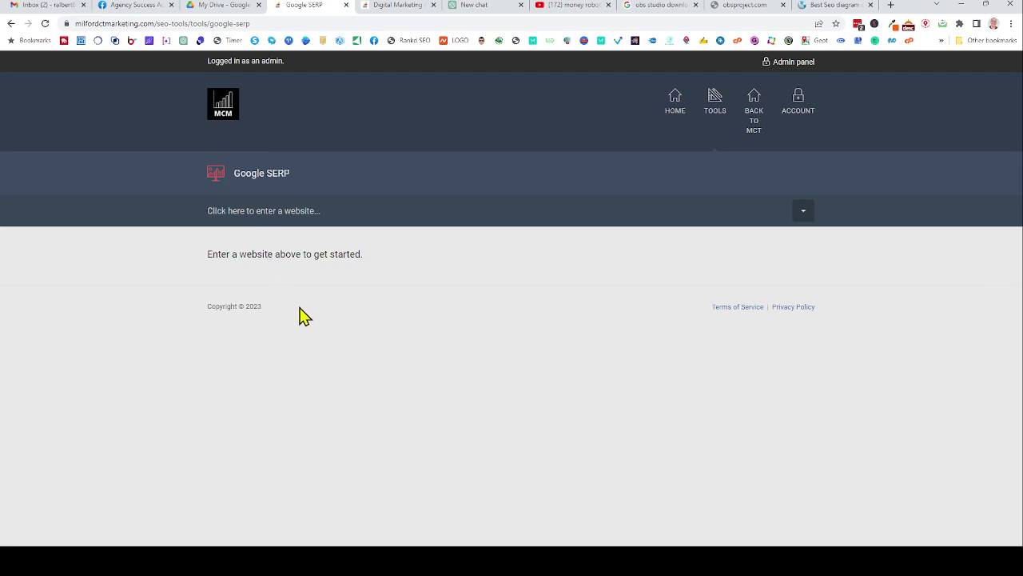
pyautogui.click(303, 210)
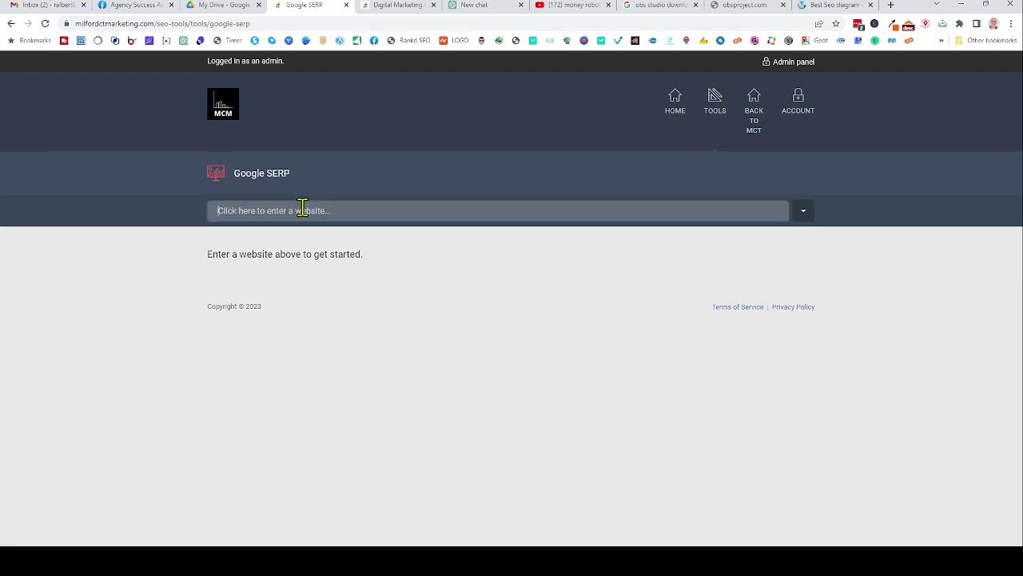
pyautogui.write('milfordctmarketing.com')
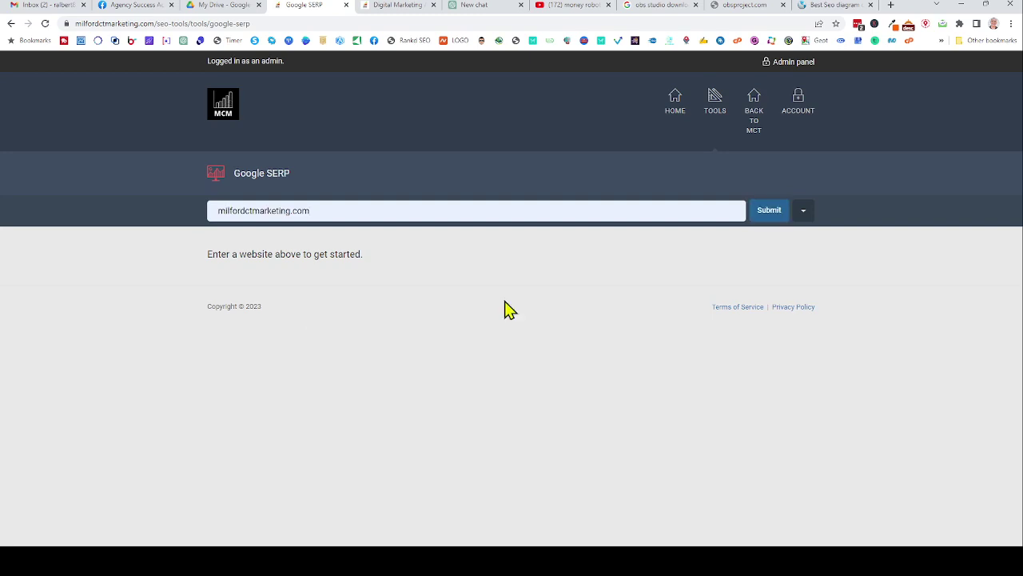
pyautogui.click(764, 210)
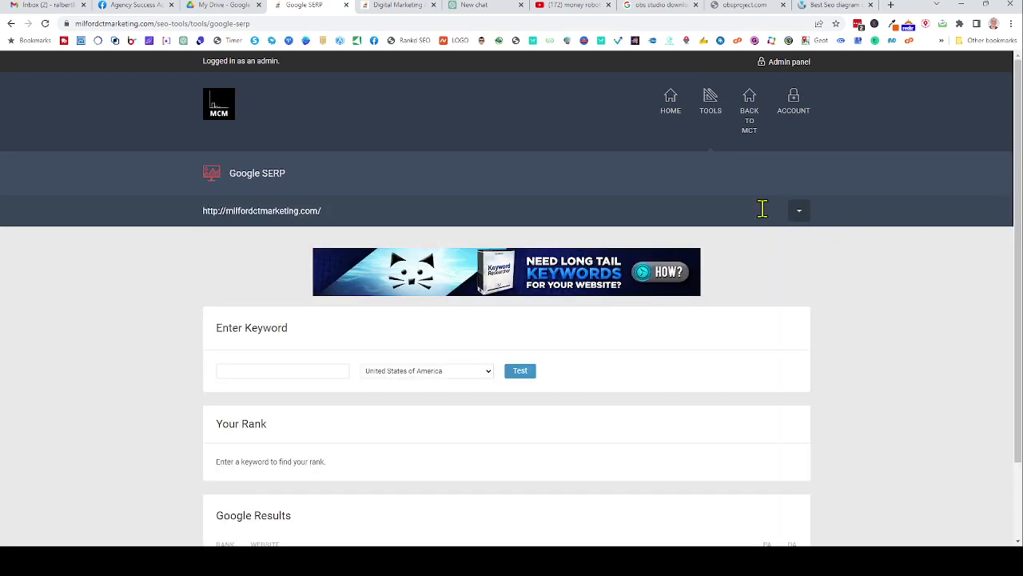
# Run the Google rank test for the keyword "marketing agency"
pyautogui.scroll(-1, 637, 339)
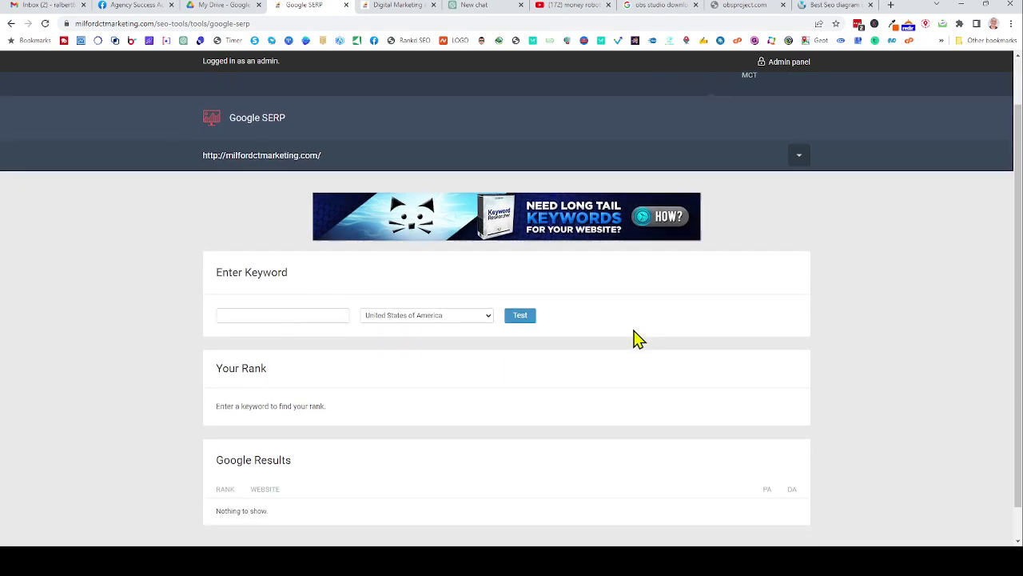
pyautogui.scroll(-1, 636, 339)
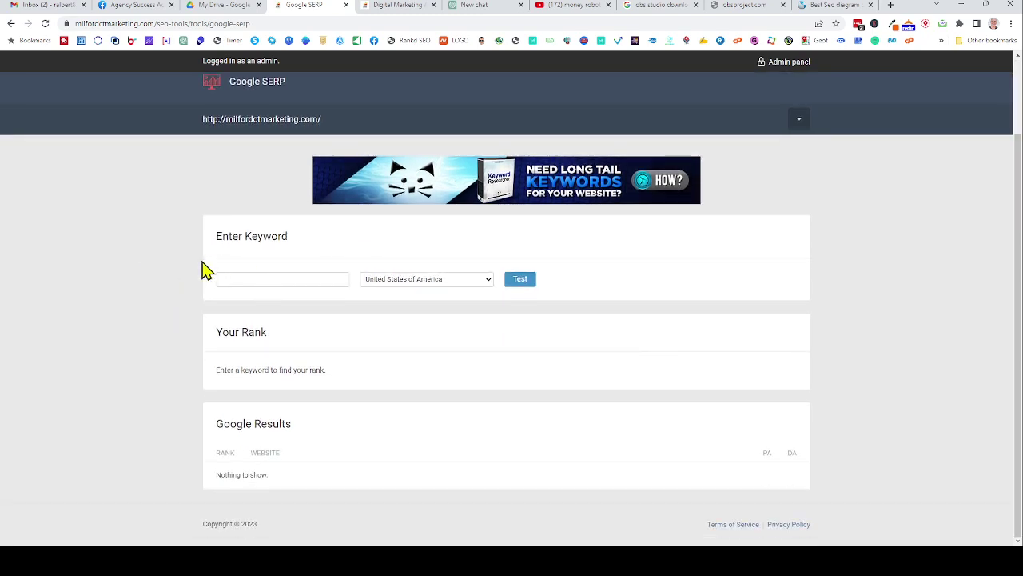
pyautogui.scroll(1, 198, 272)
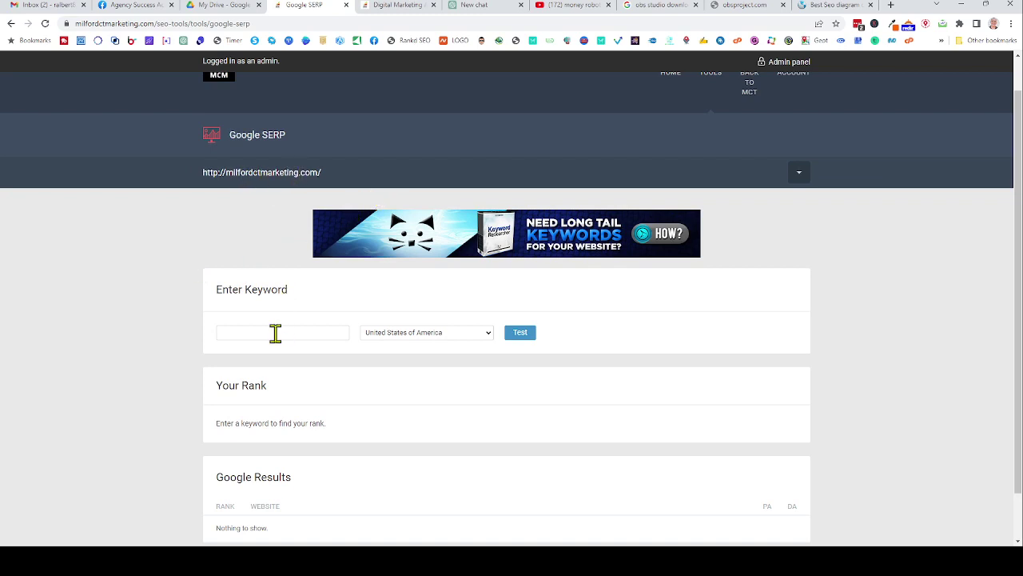
pyautogui.click(277, 331)
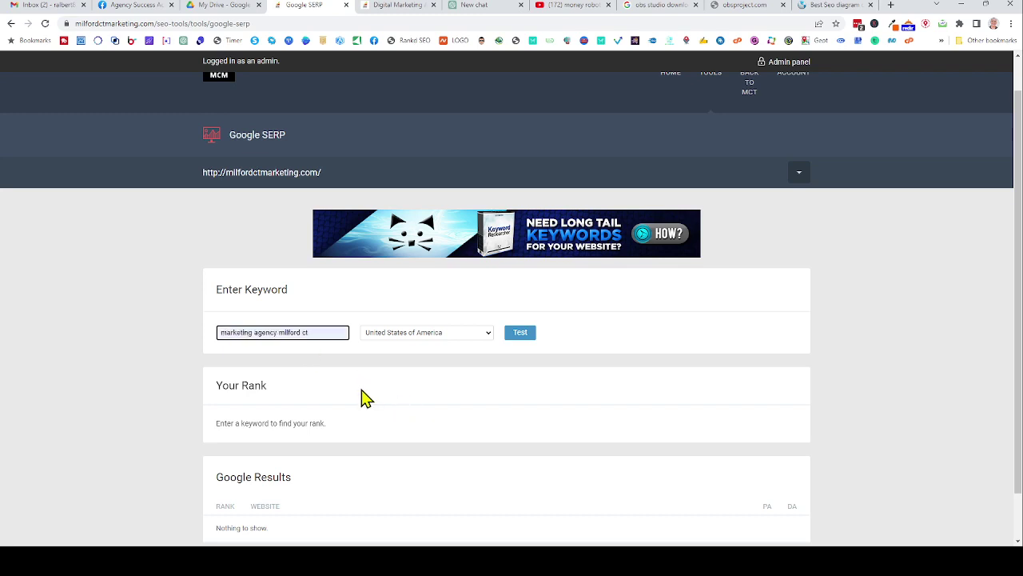
pyautogui.click(329, 363)
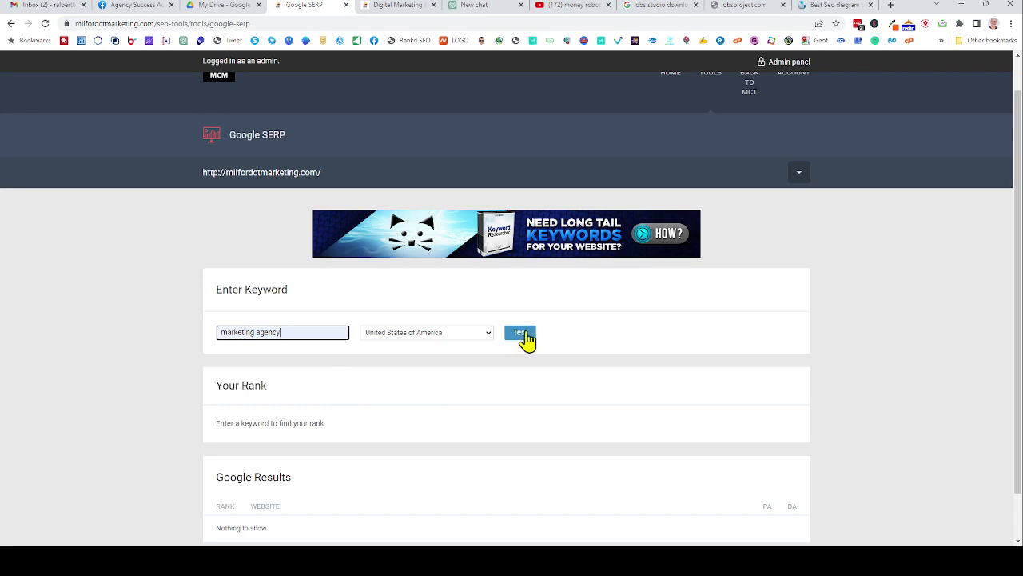
pyautogui.click(521, 332)
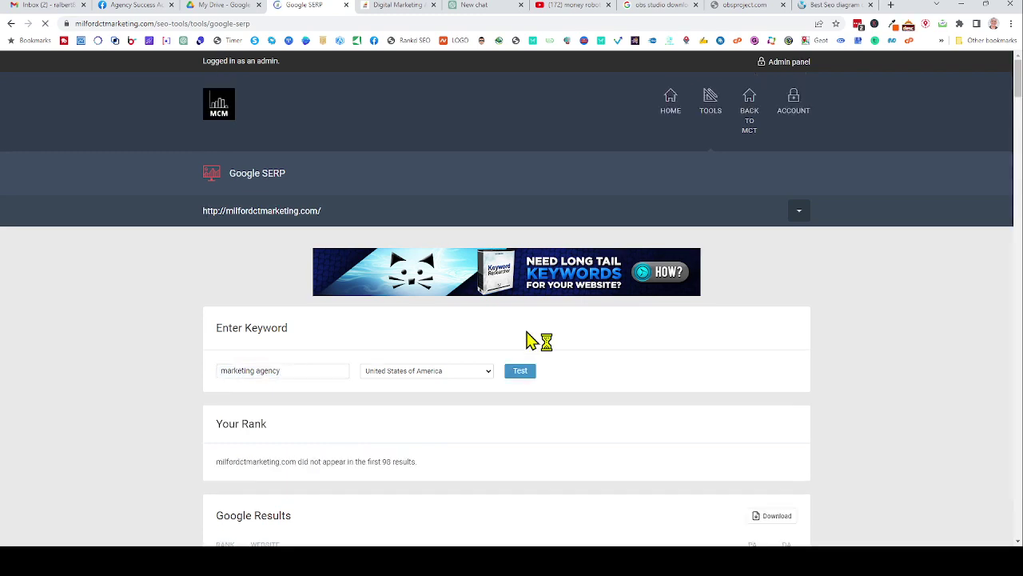
# Examine the site's rank and the list of Google results with their page and domain authority scores for "marketing agency"
pyautogui.scroll(-3, 528, 343)
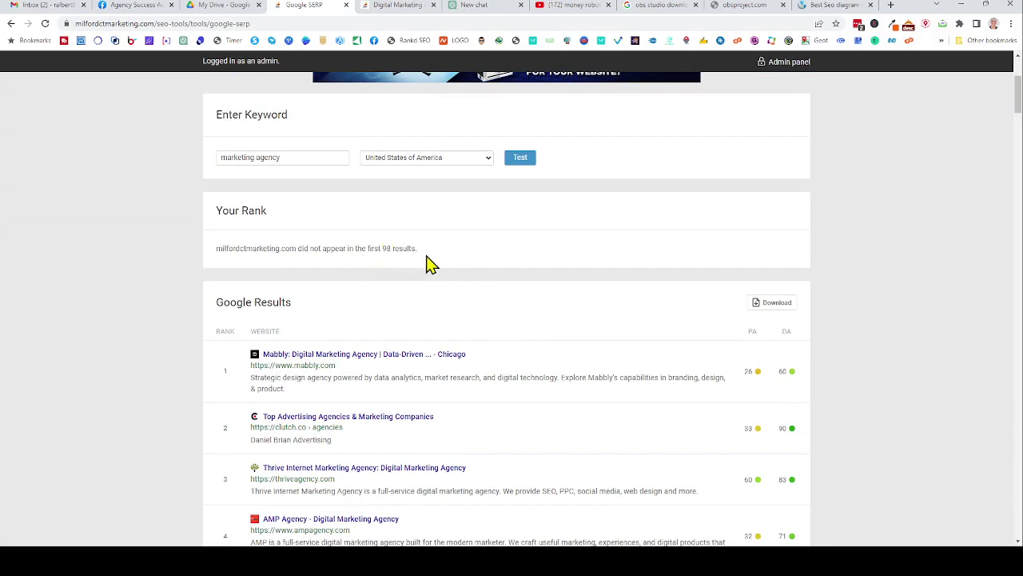
pyautogui.scroll(-3, 427, 264)
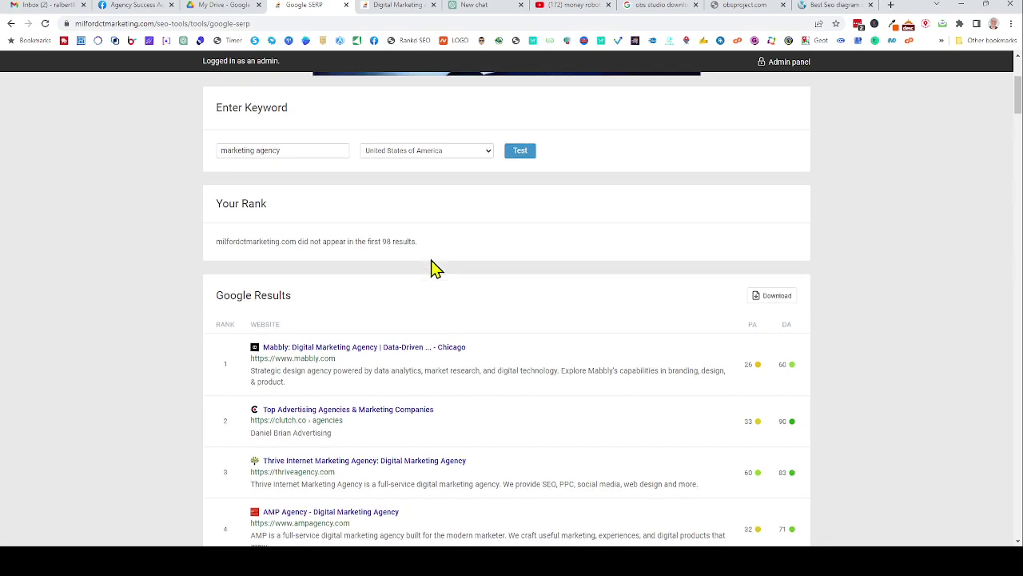
pyautogui.scroll(-3, 431, 270)
pyautogui.scroll(-3, 432, 269)
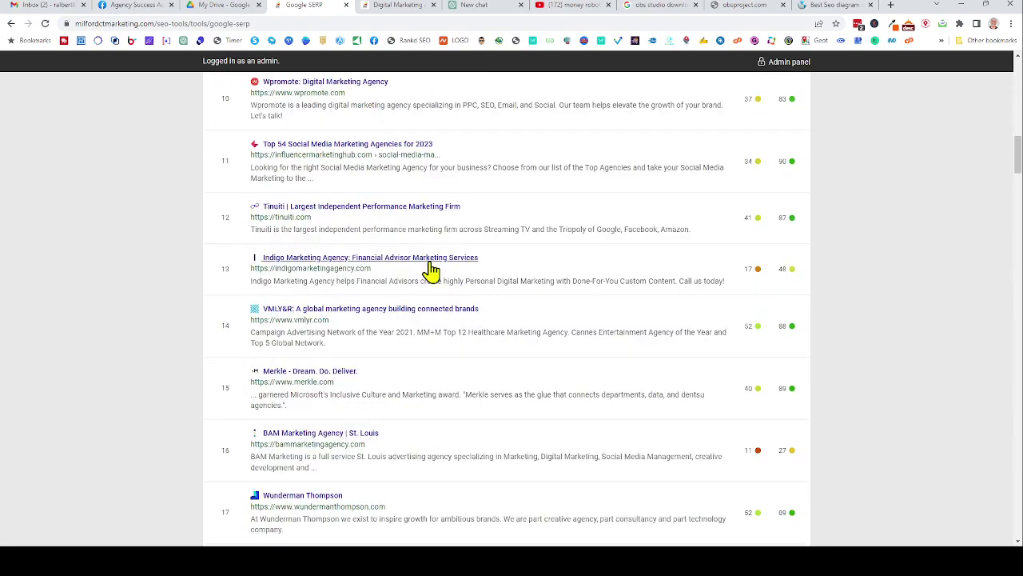
pyautogui.scroll(3, 432, 269)
pyautogui.scroll(8, 431, 270)
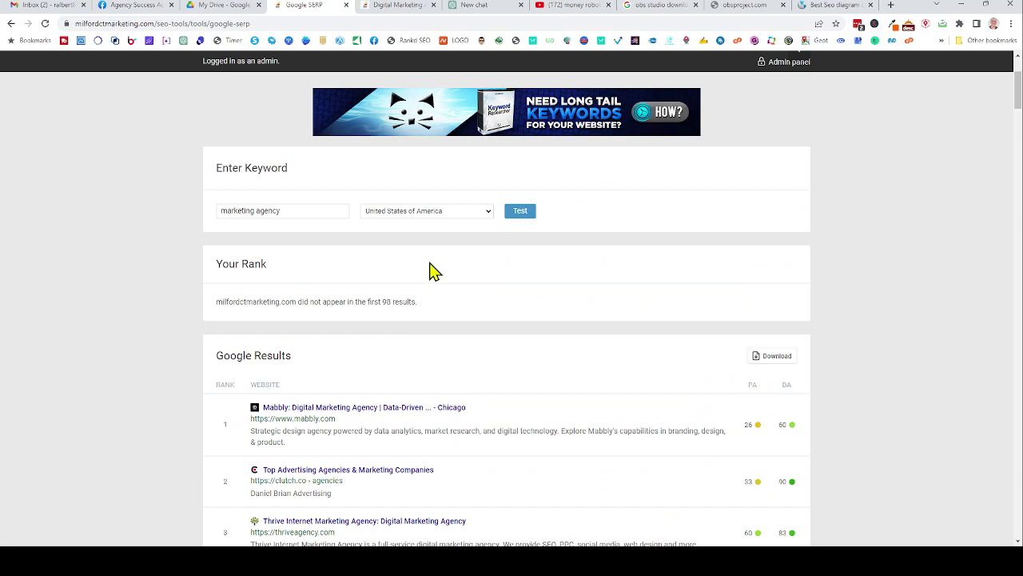
pyautogui.scroll(-13, 429, 271)
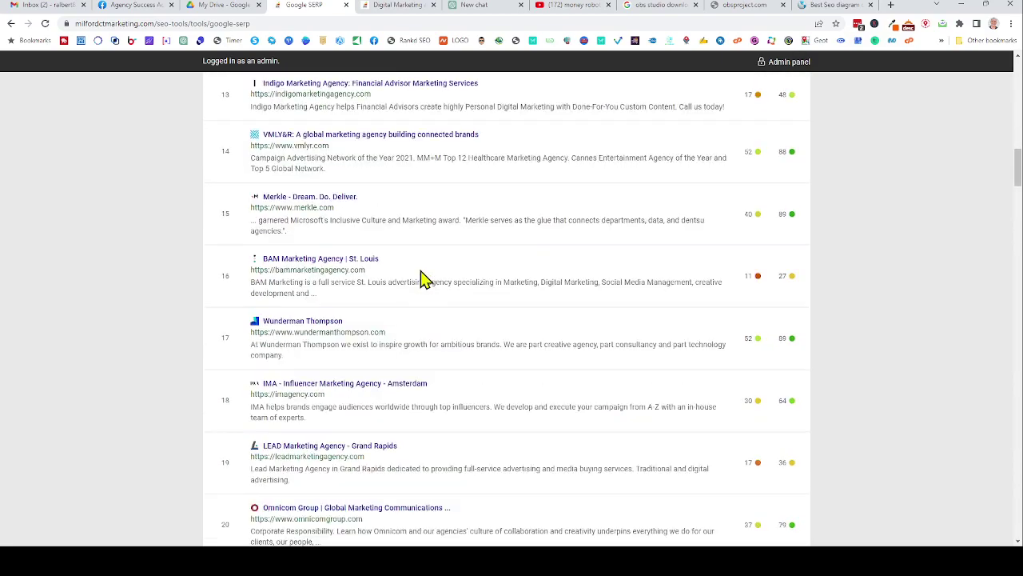
pyautogui.scroll(-15, 424, 277)
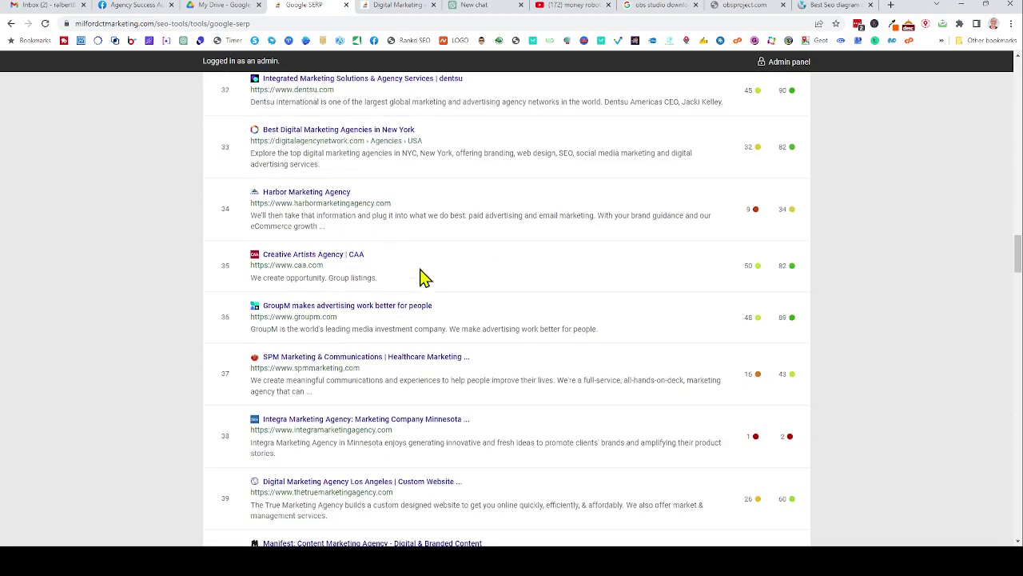
pyautogui.scroll(-5, 423, 277)
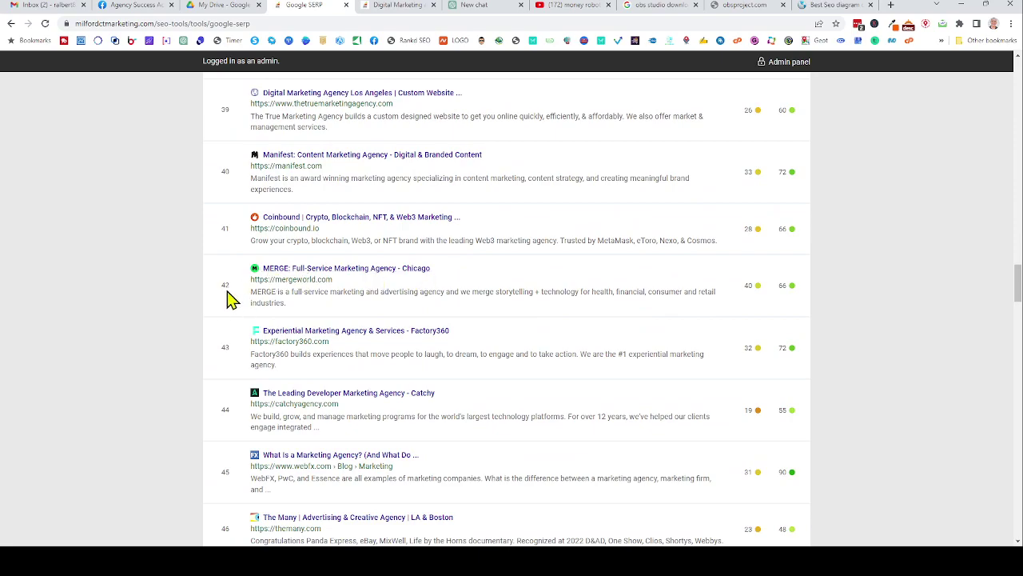
pyautogui.scroll(-7, 228, 288)
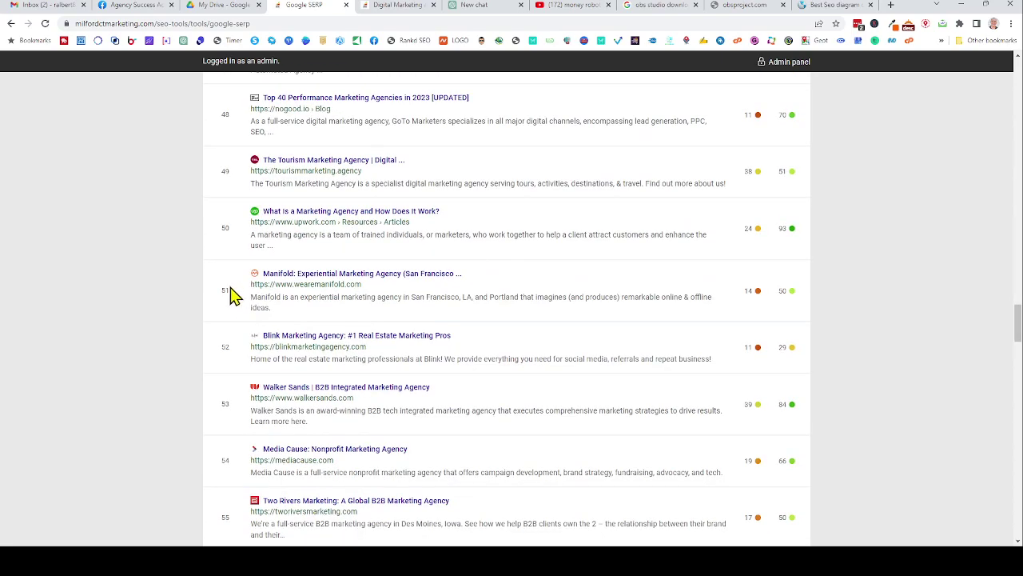
pyautogui.scroll(-7, 236, 299)
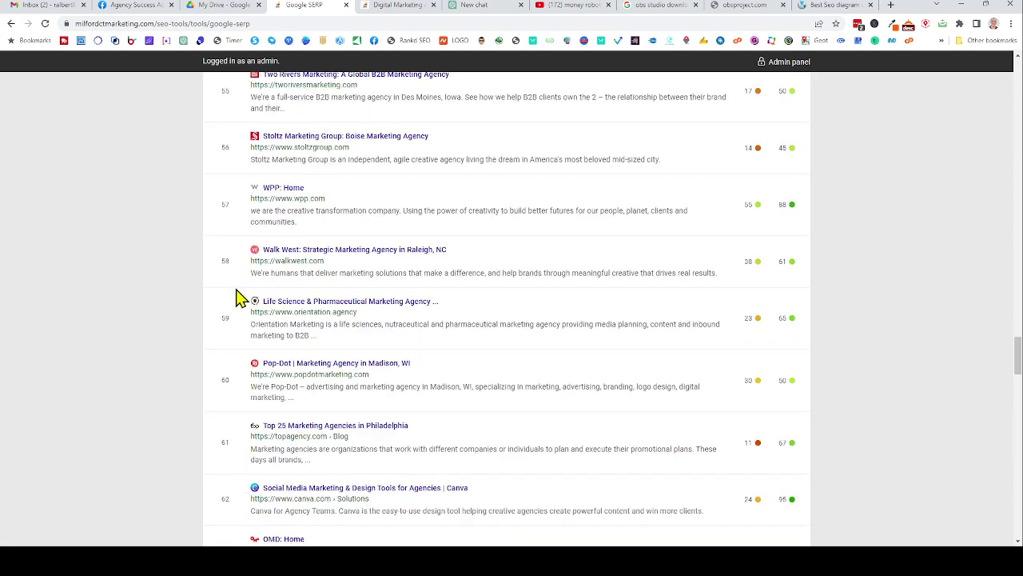
pyautogui.scroll(-3, 249, 236)
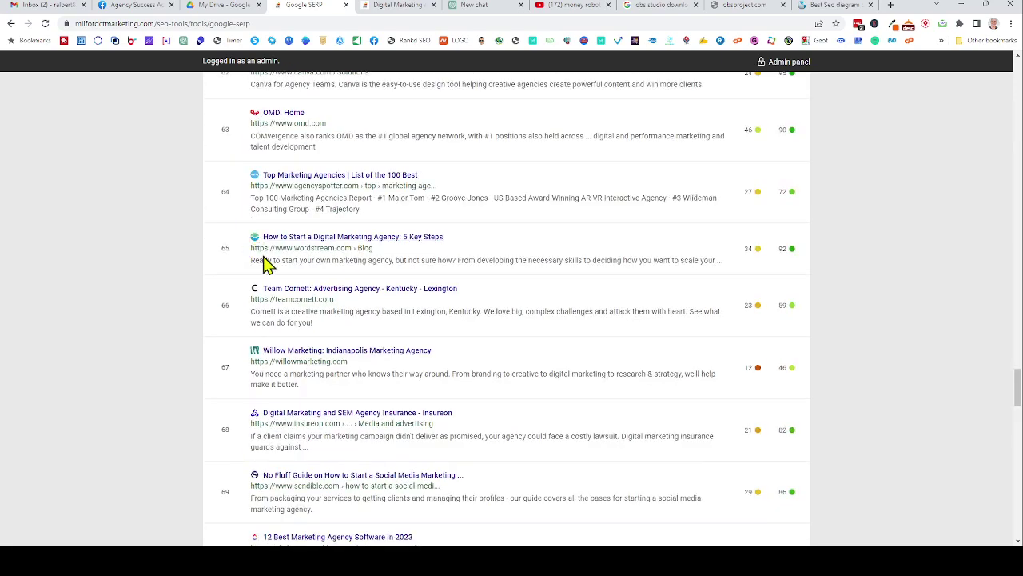
pyautogui.scroll(11, 267, 263)
pyautogui.scroll(20, 536, 286)
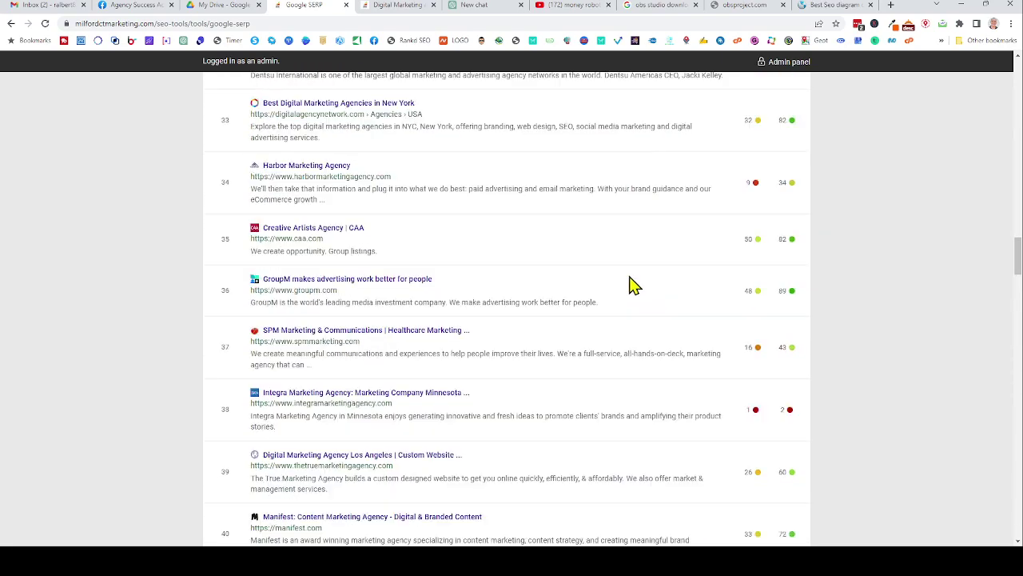
pyautogui.scroll(20, 617, 268)
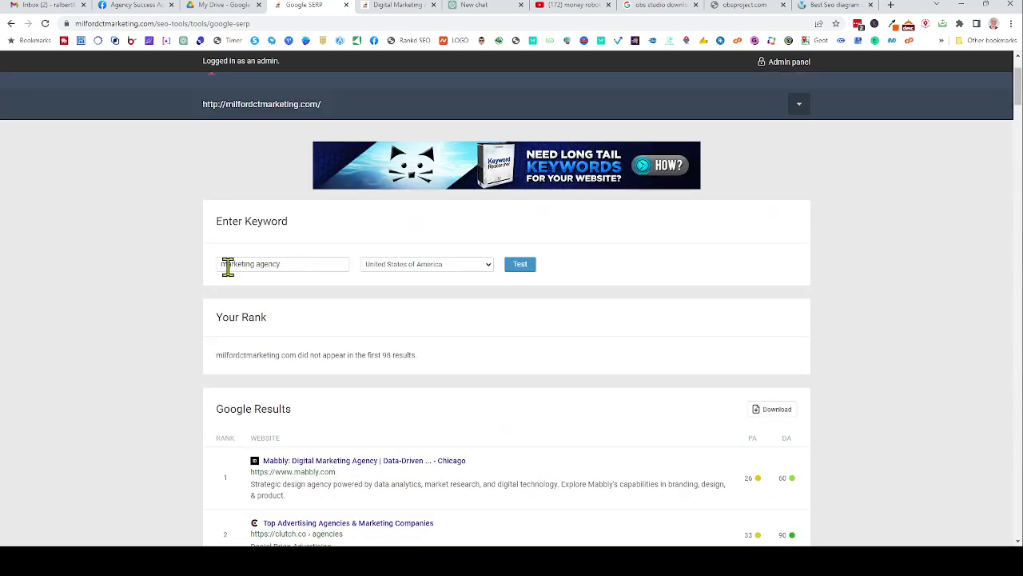
# Change the keyword to "milford marketing agency", run the rank test and view the site's position in the results
pyautogui.click(228, 268)
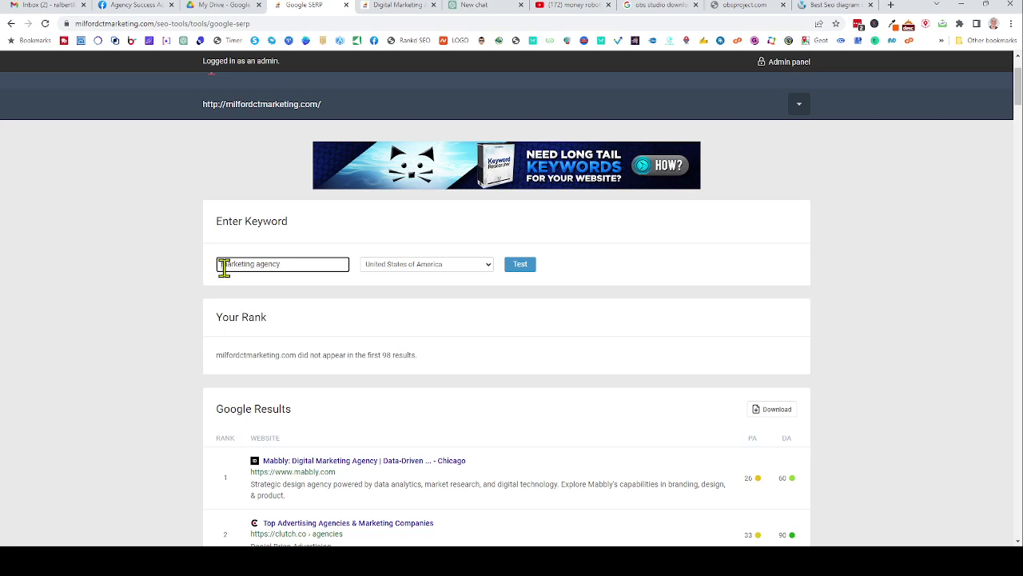
pyautogui.write('milford')
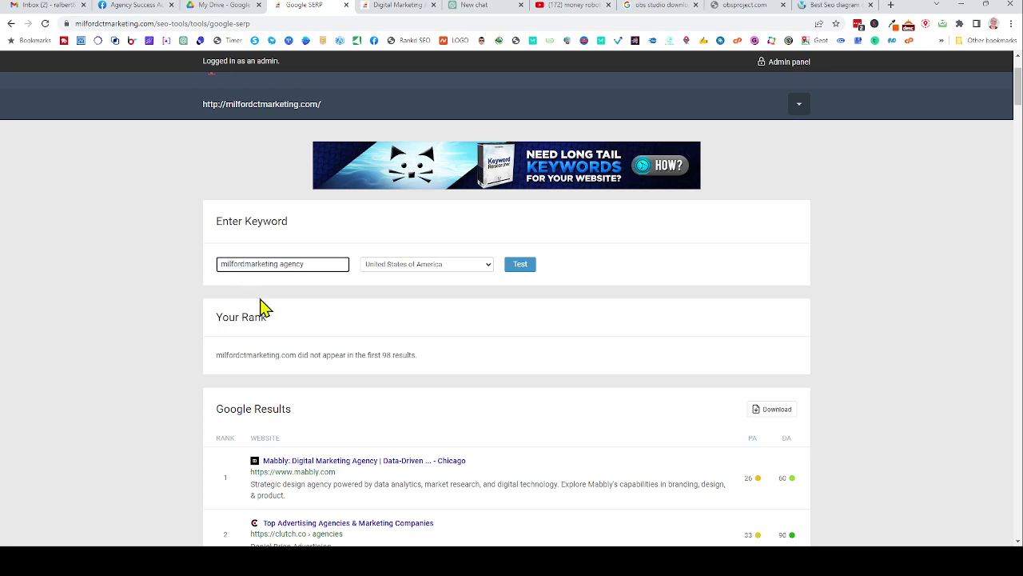
pyautogui.click(521, 266)
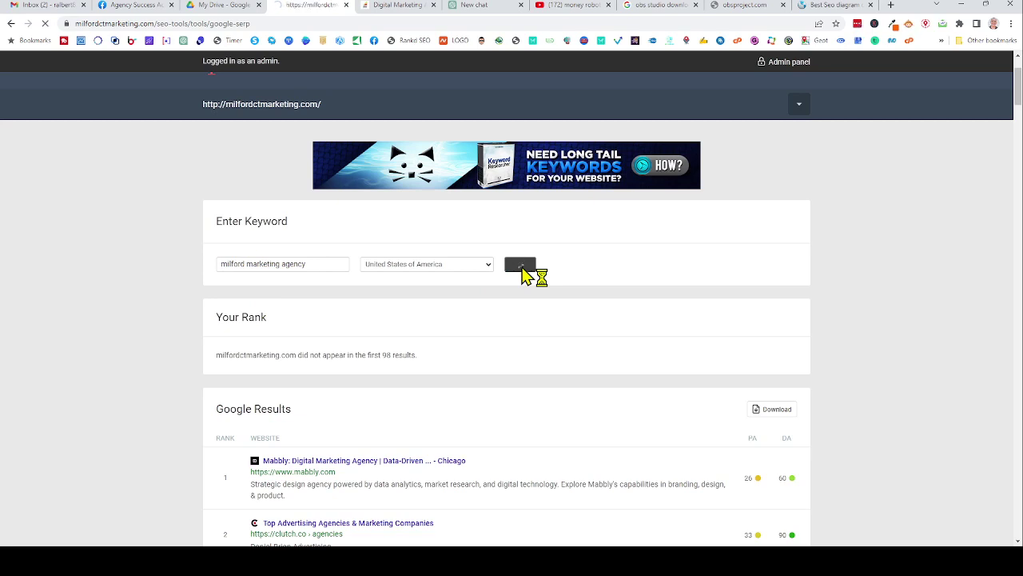
pyautogui.scroll(-1, 455, 365)
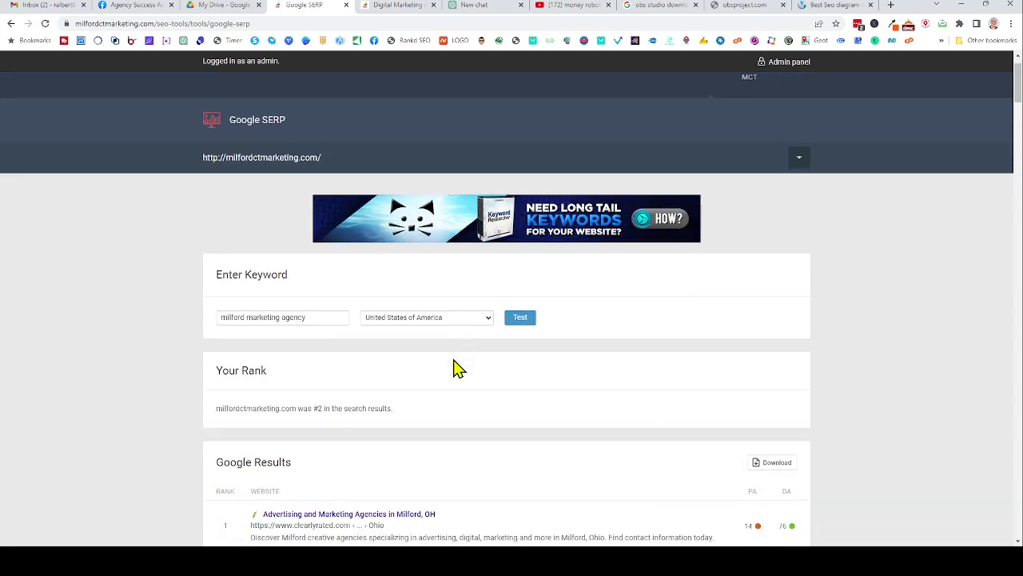
pyautogui.scroll(-2, 432, 408)
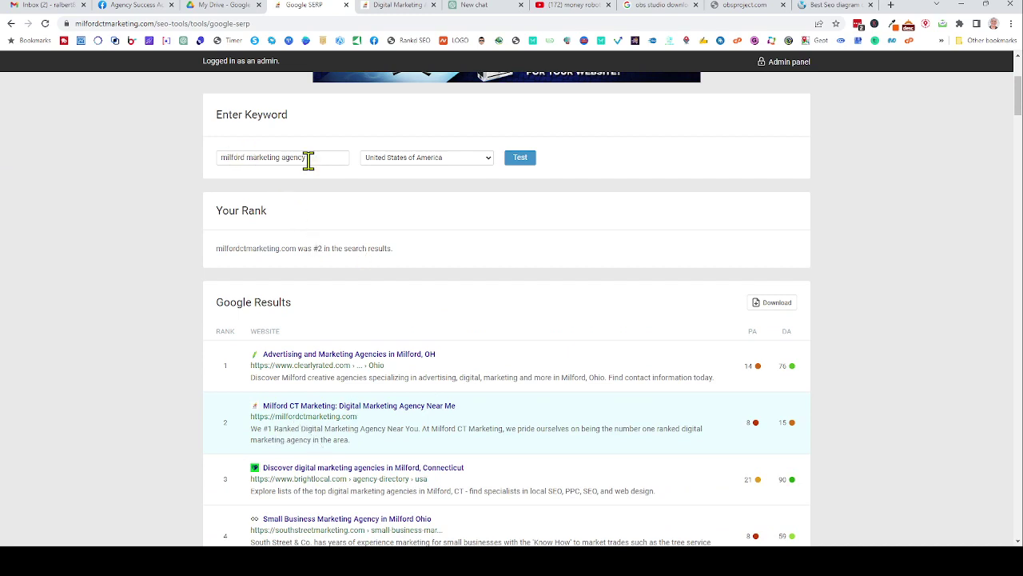
# Compare the site's listing with the competing Google results and their authority scores for "milford marketing agency"
pyautogui.scroll(3, 404, 245)
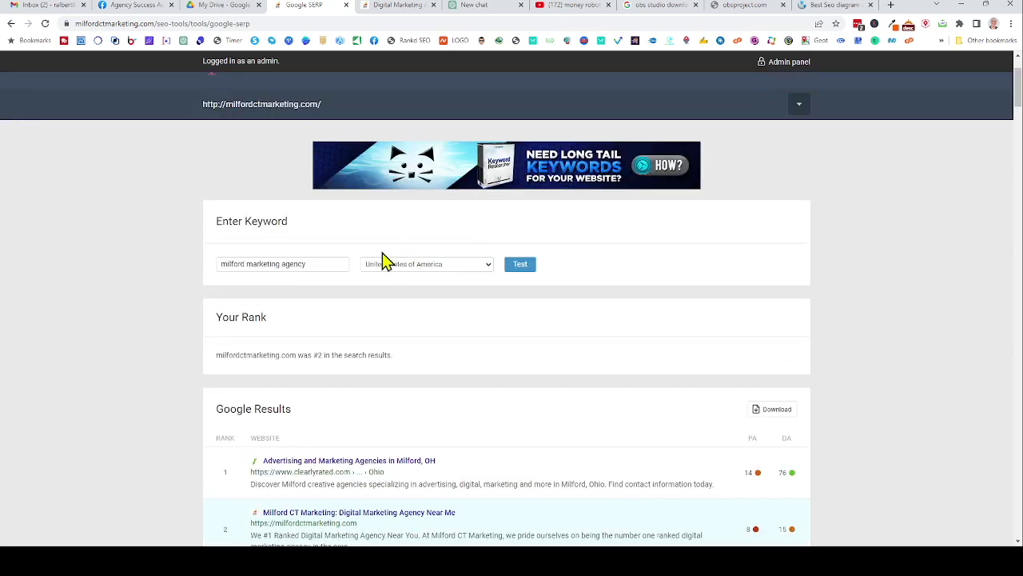
pyautogui.scroll(-5, 384, 303)
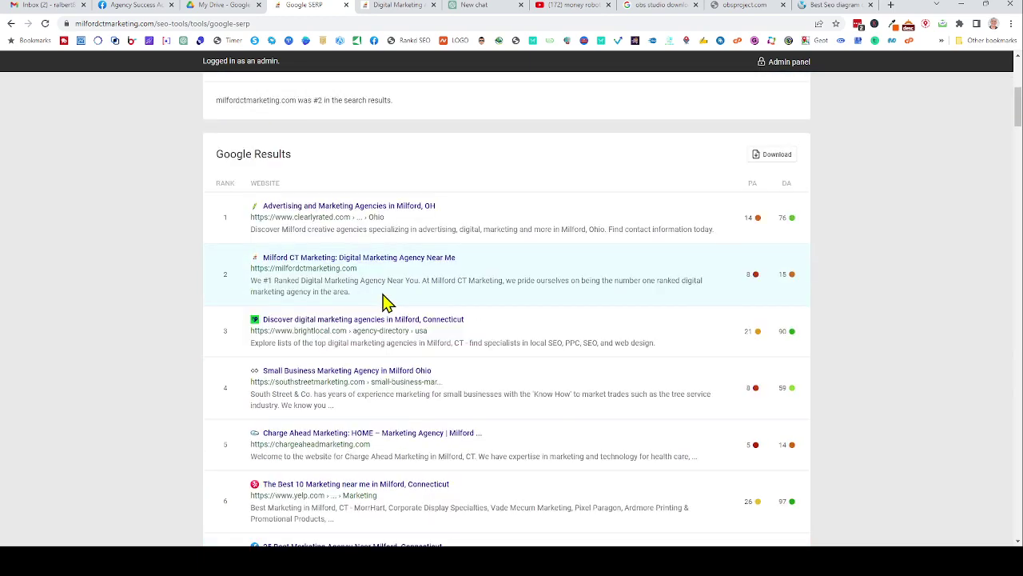
pyautogui.scroll(-3, 383, 303)
pyautogui.scroll(3, 383, 302)
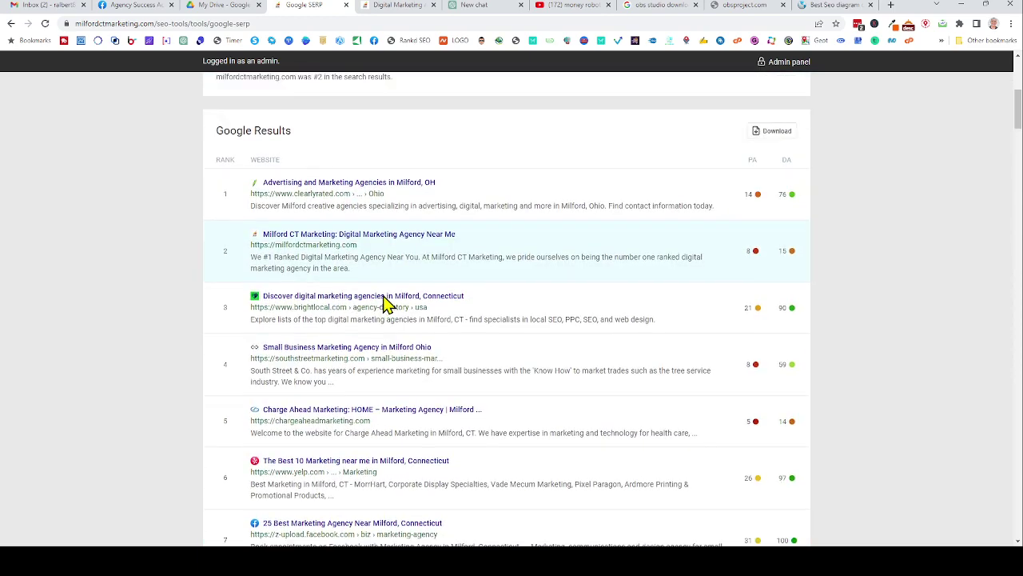
pyautogui.scroll(5, 384, 303)
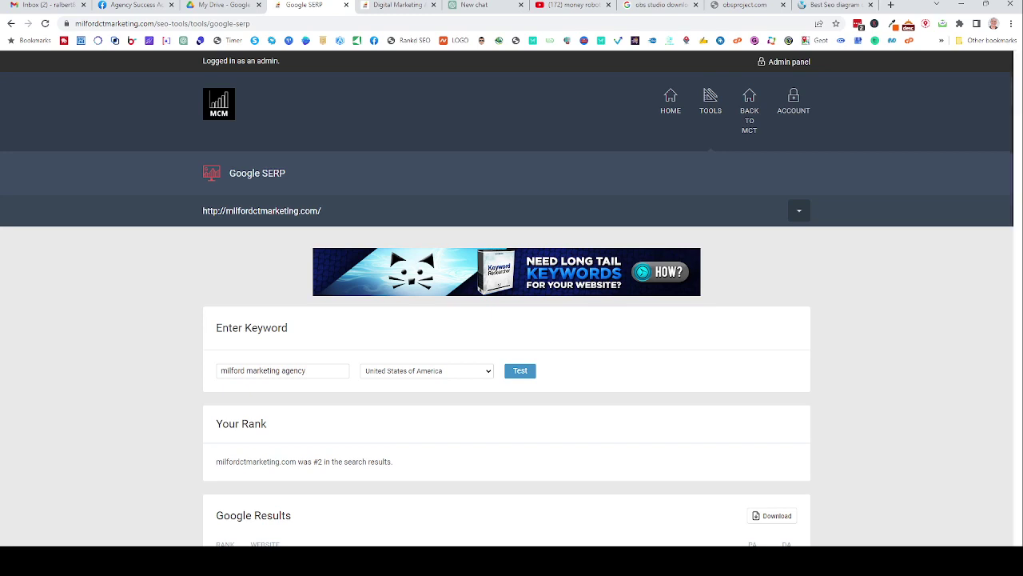
# Run the Top Search Queries test for milfordctmarketing.com in the United States of America and review the keyword table
pyautogui.click(714, 108)
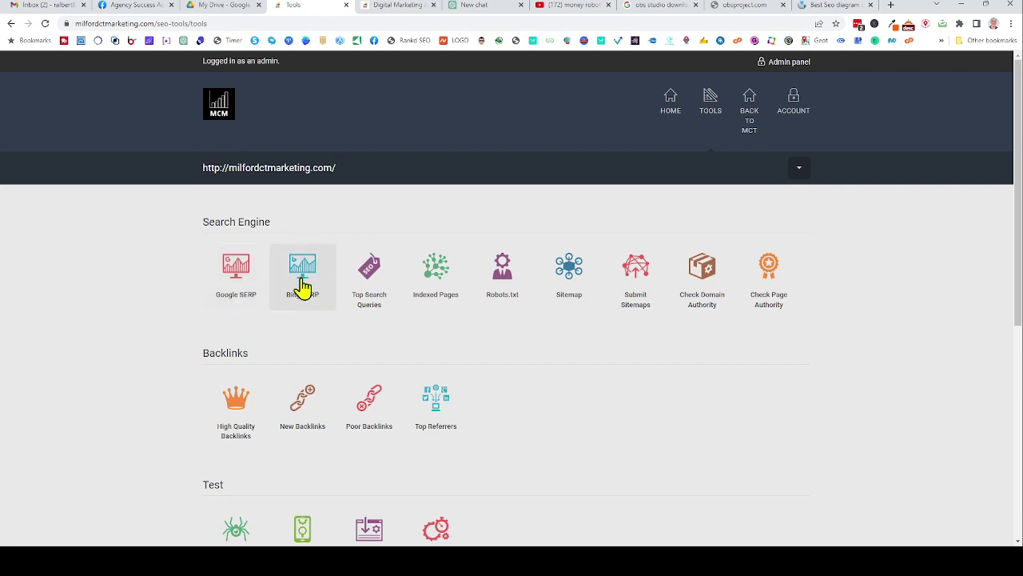
pyautogui.click(369, 280)
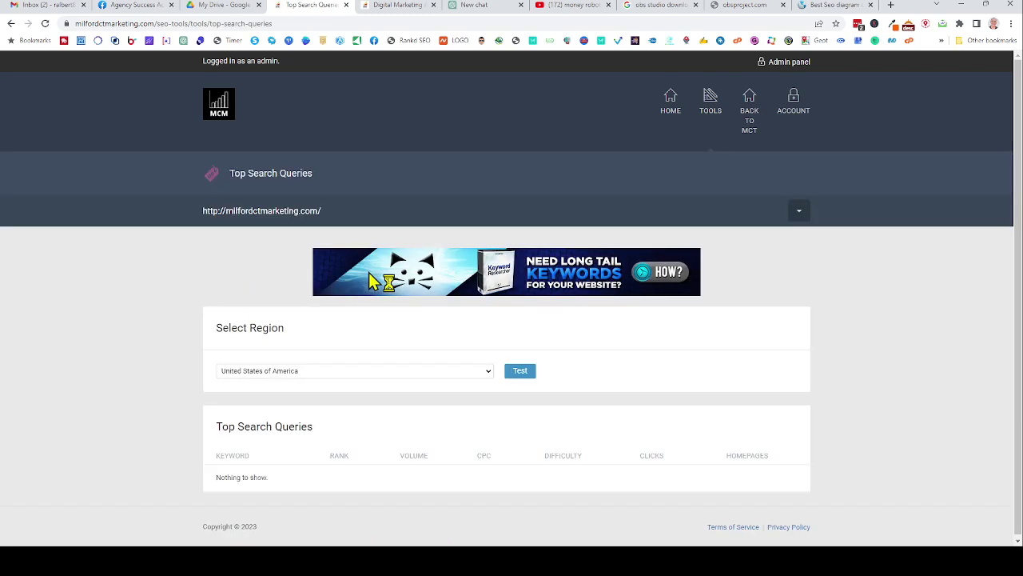
pyautogui.click(521, 372)
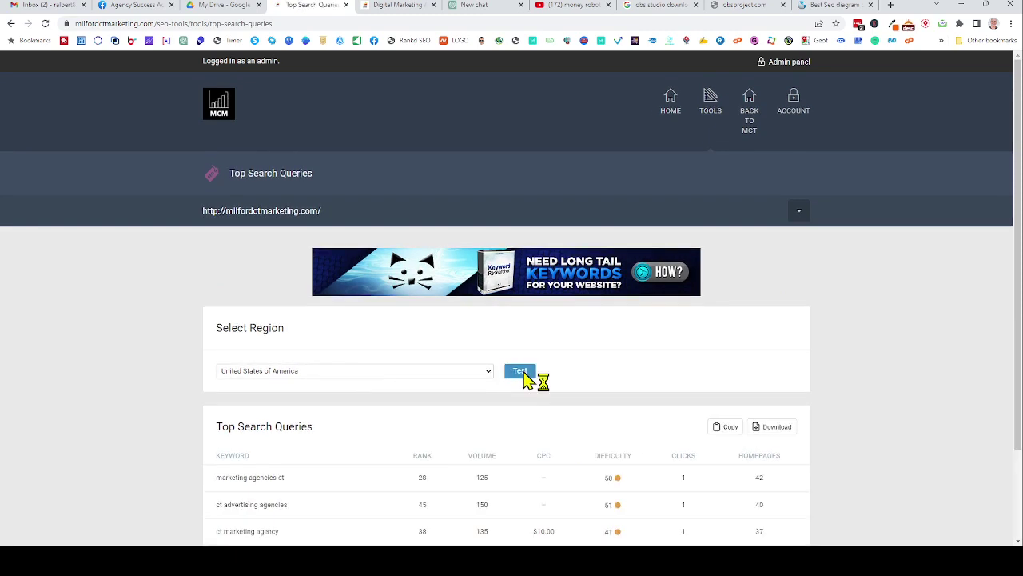
pyautogui.scroll(-2, 524, 380)
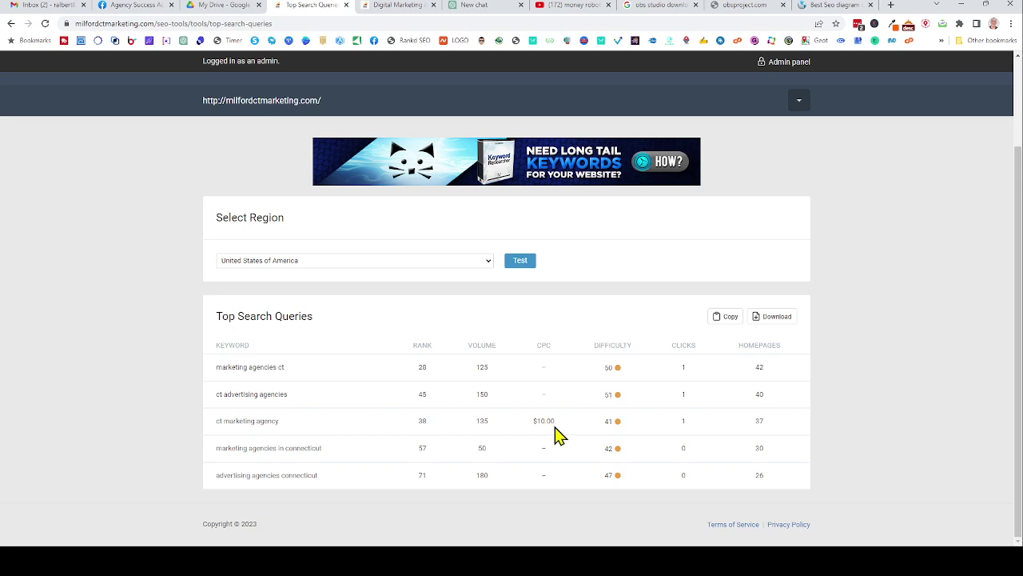
pyautogui.scroll(1, 560, 435)
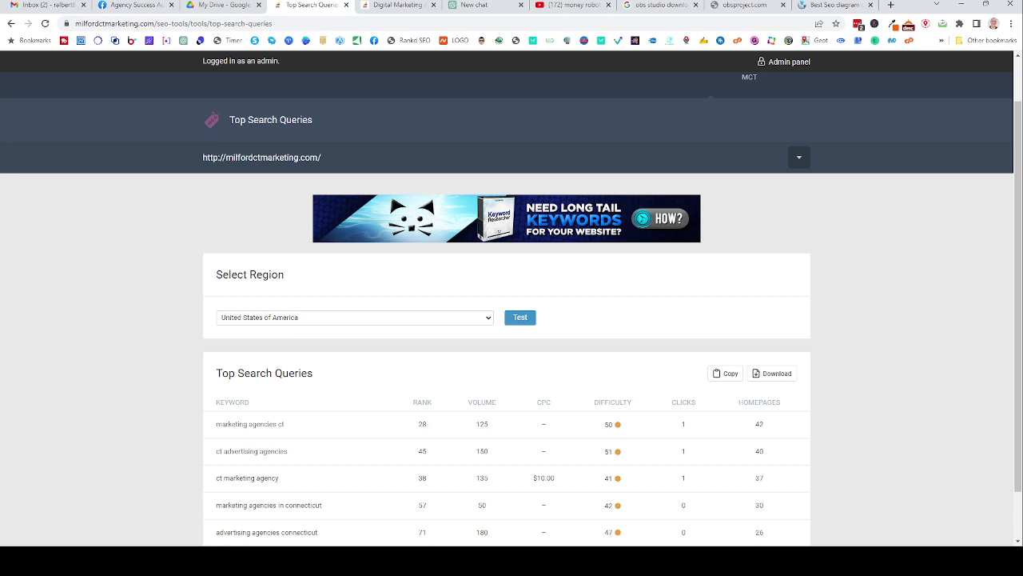
pyautogui.scroll(1, 765, 159)
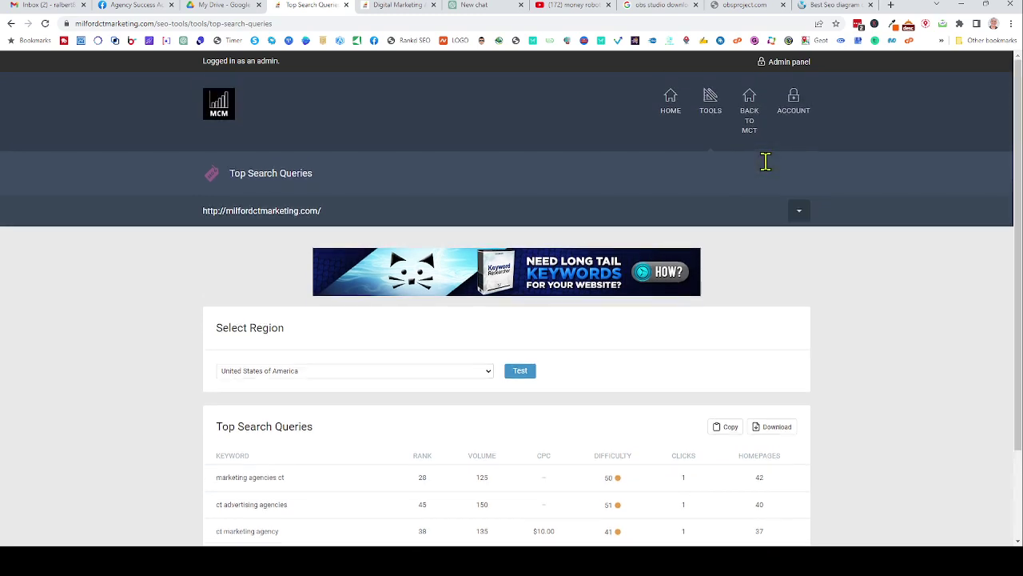
# Check milfordctmarketing.com with the Indexed Pages tool and the Check Domain Authority tool
pyautogui.click(711, 111)
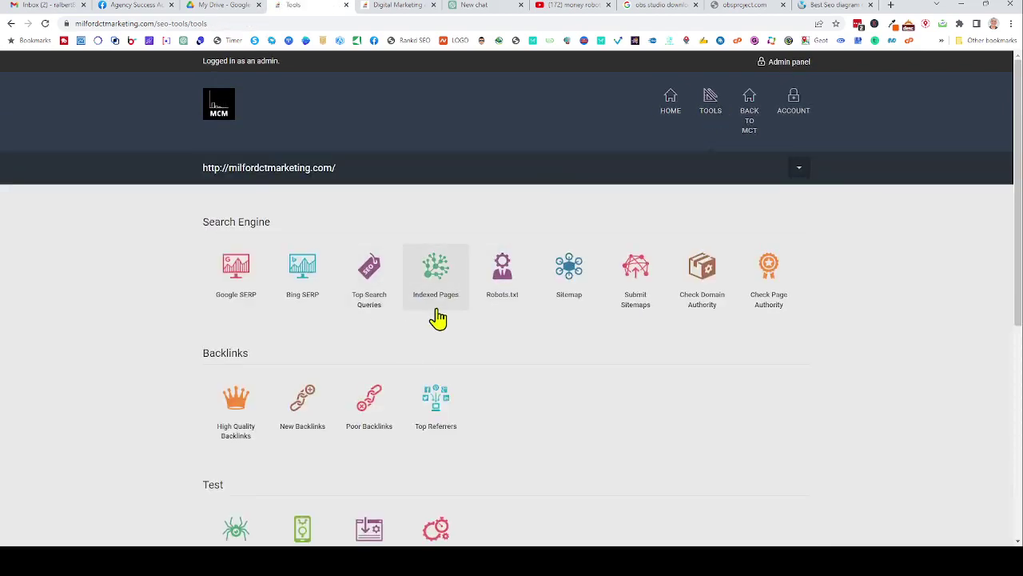
pyautogui.click(436, 280)
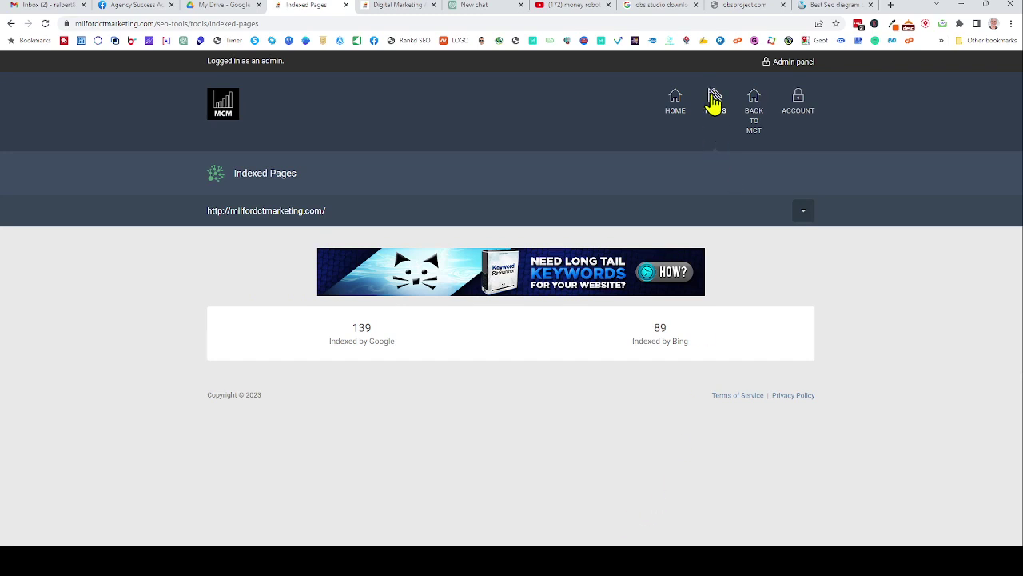
pyautogui.click(712, 100)
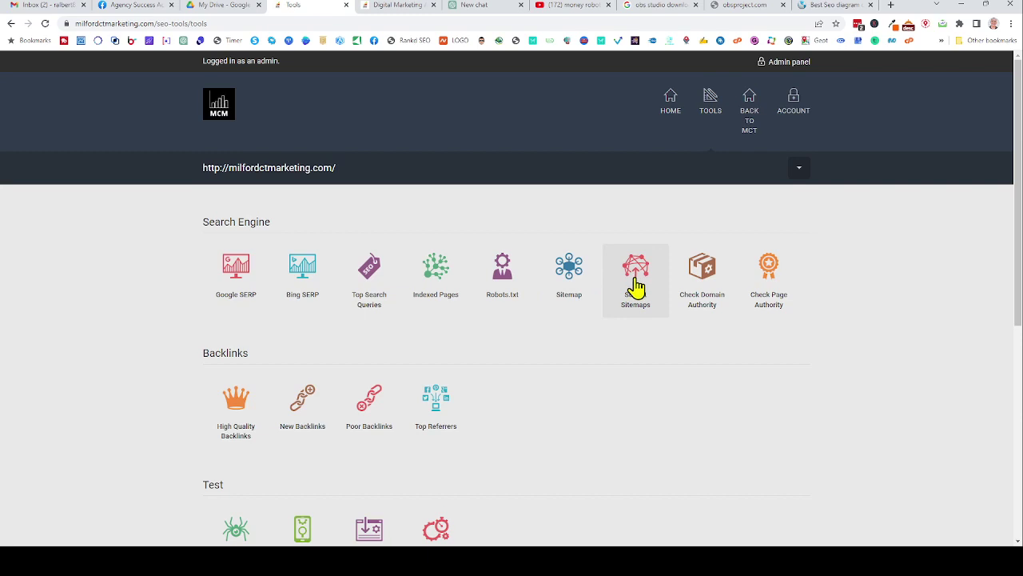
pyautogui.click(703, 276)
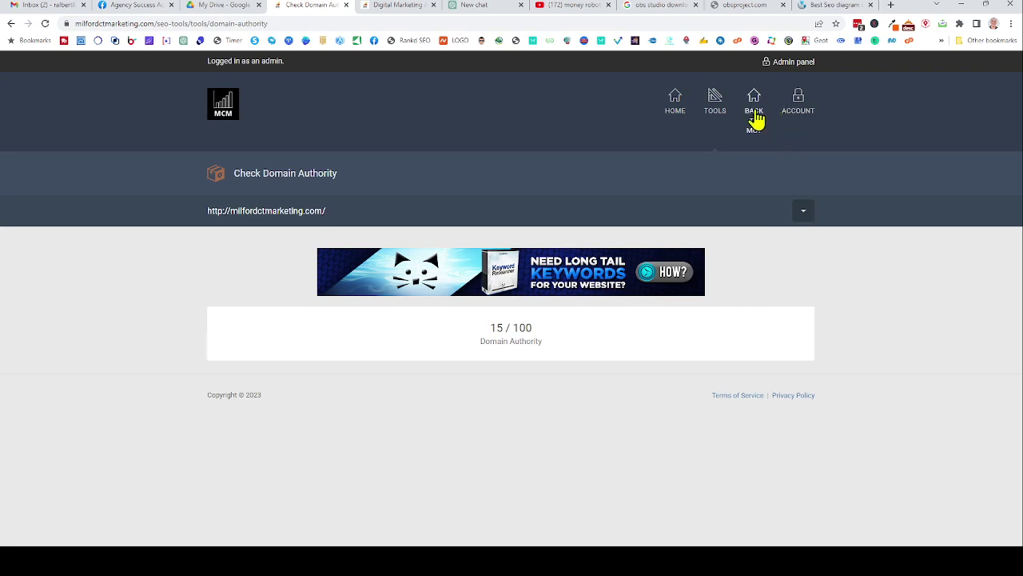
# Return to the tools overview, look over the Backlinks, Test and Content groups, and open the Keyword Research tool
pyautogui.click(710, 108)
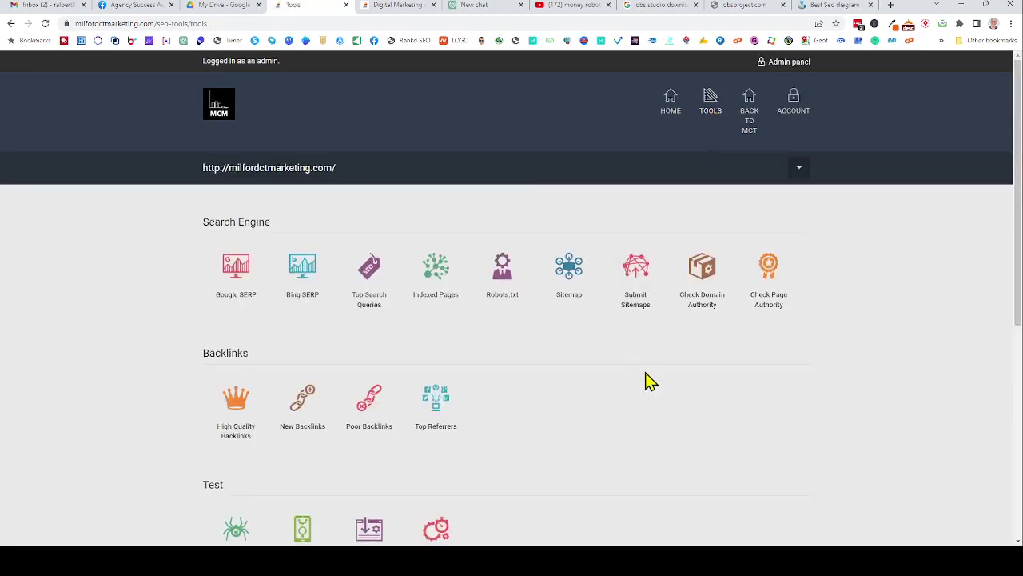
pyautogui.scroll(-3, 651, 371)
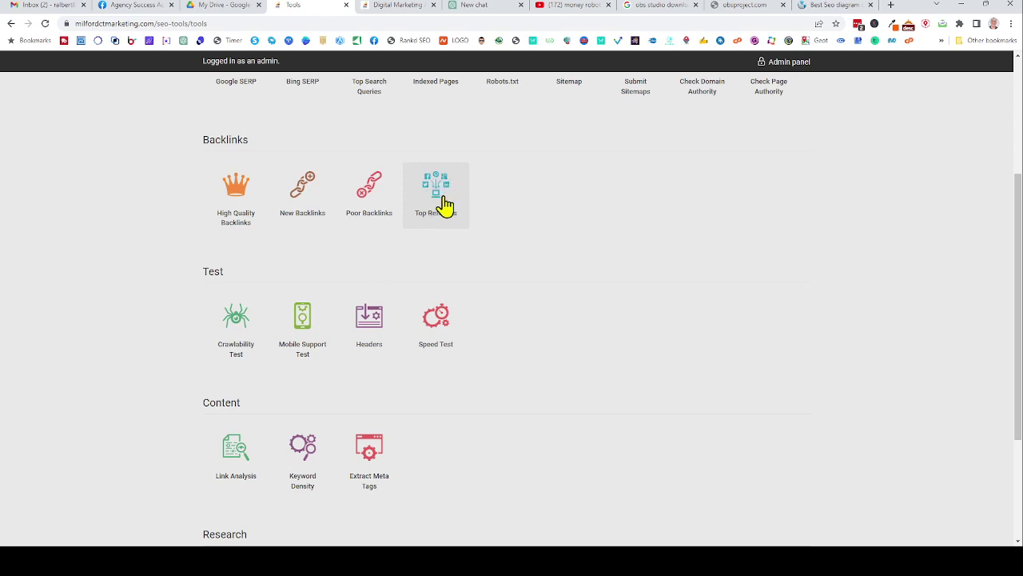
pyautogui.scroll(-2, 445, 210)
pyautogui.scroll(-1, 444, 206)
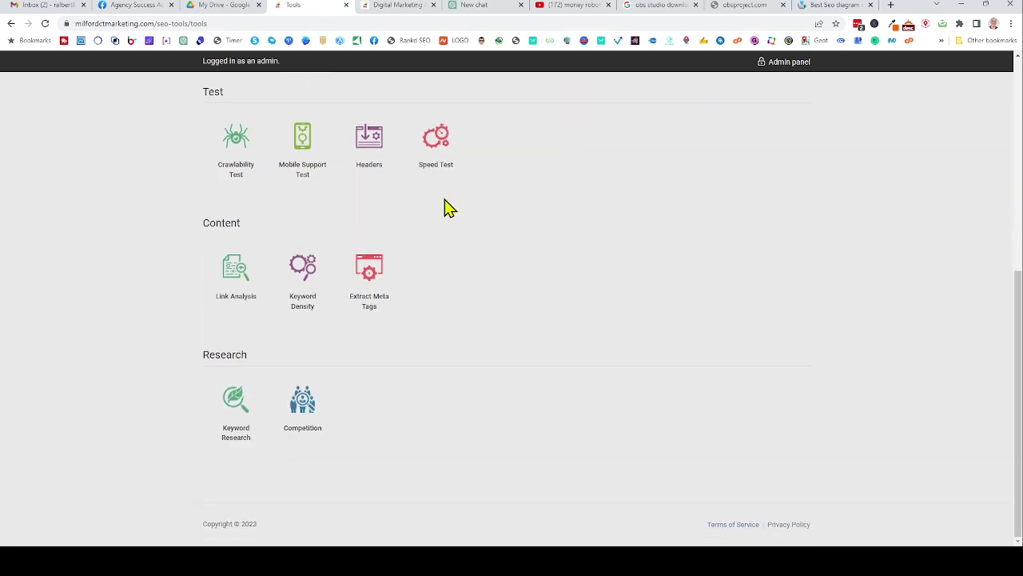
pyautogui.click(235, 408)
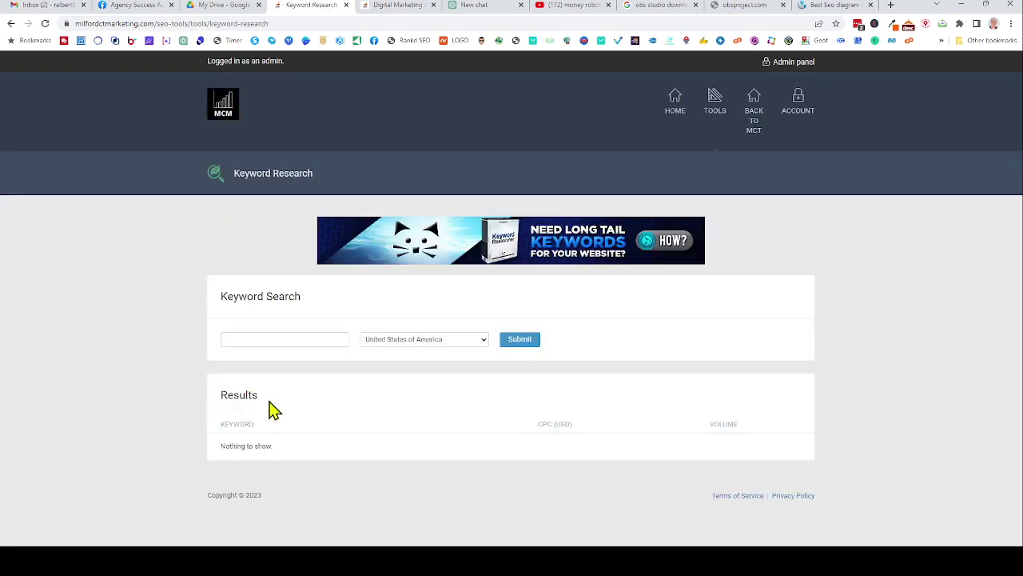
# Run a keyword search for "marketing agency" in the United States of America and view the suggested keywords with CPC and volume
pyautogui.click(290, 339)
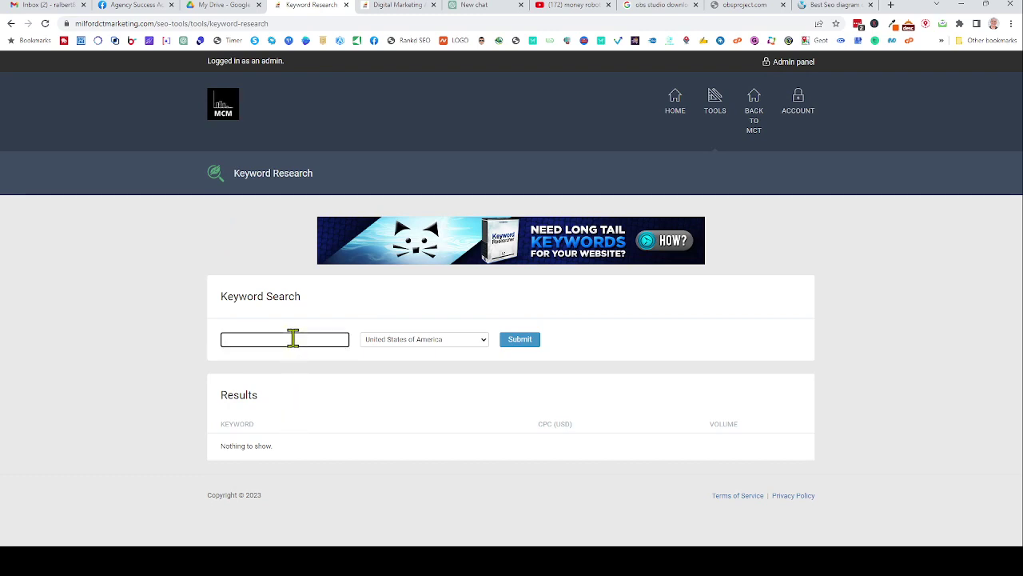
pyautogui.write('marketing agency')
pyautogui.press('Home')
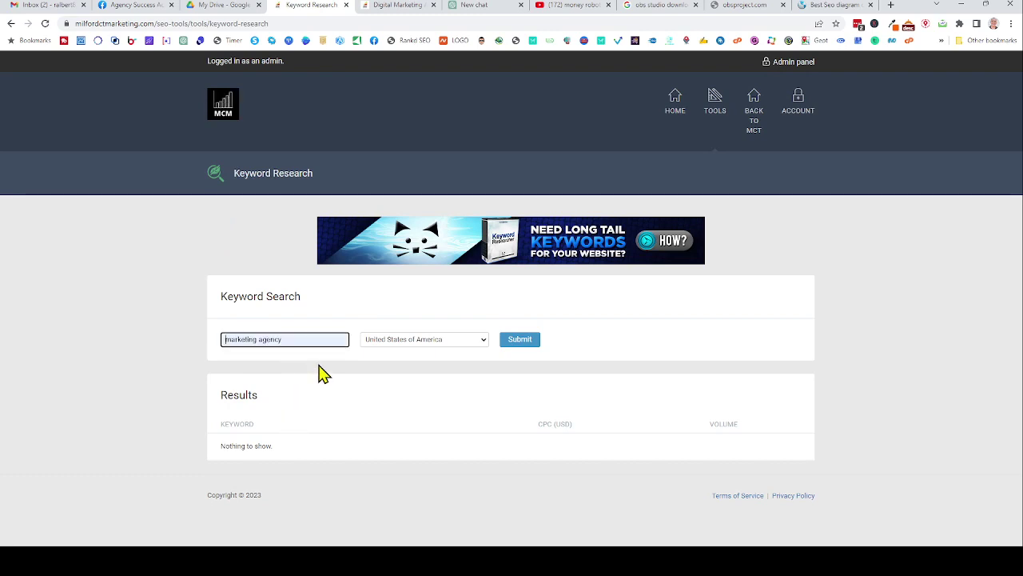
pyautogui.click(523, 344)
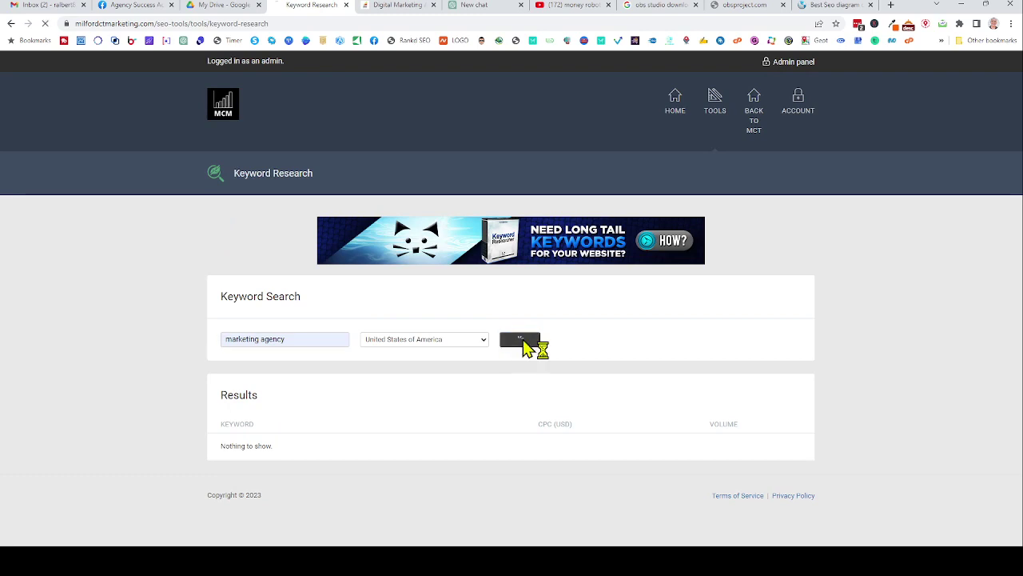
pyautogui.scroll(-2, 524, 349)
pyautogui.scroll(-1, 521, 349)
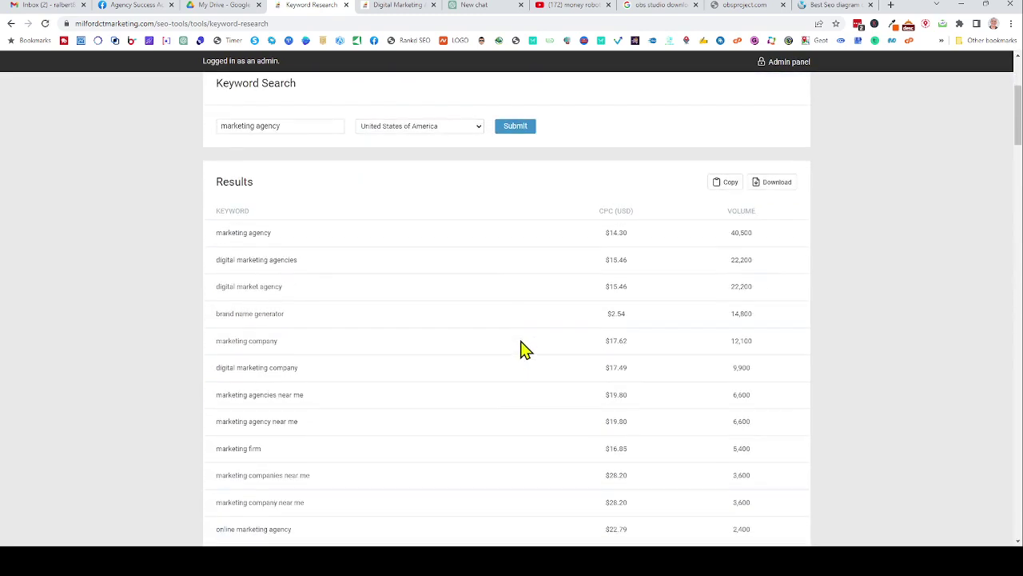